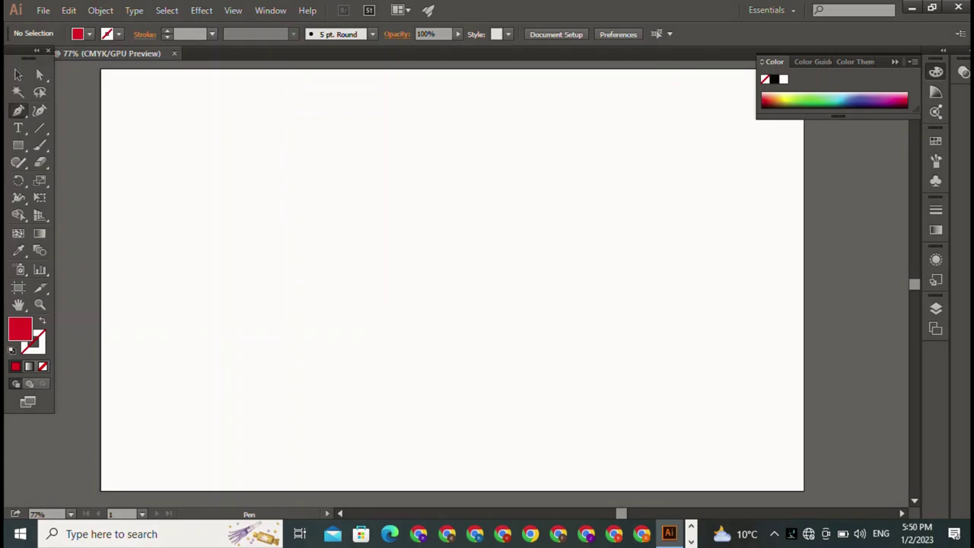
- Draw a closed red L outline with the Pen tool: a top arm and a tall vertical bar
{"action": "left_click", "coordinate": [297, 134]}
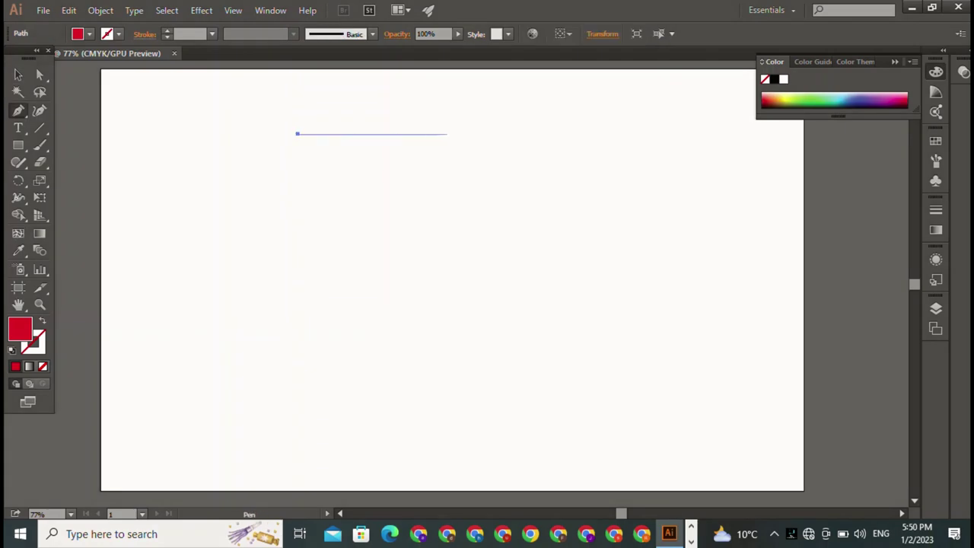
{"action": "left_click", "coordinate": [447, 134]}
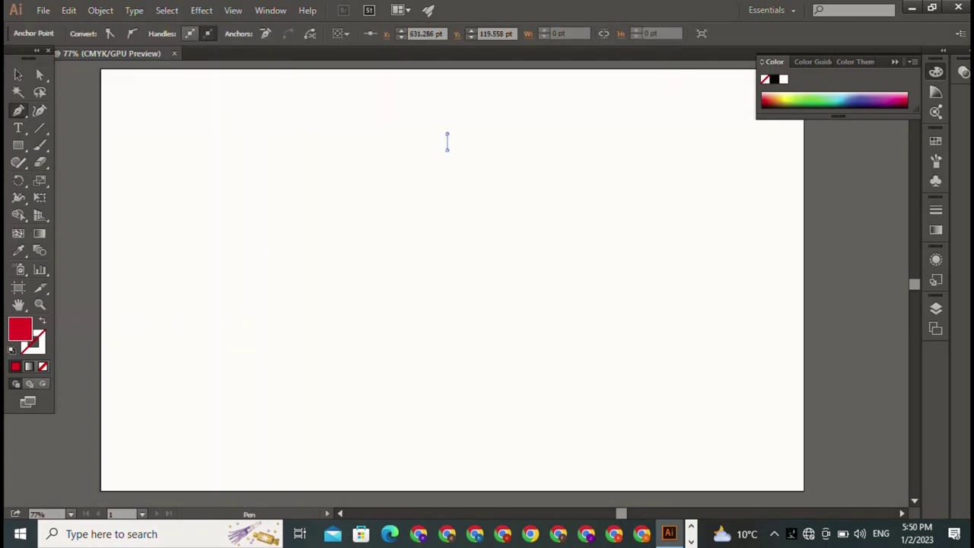
{"action": "left_click", "coordinate": [448, 150]}
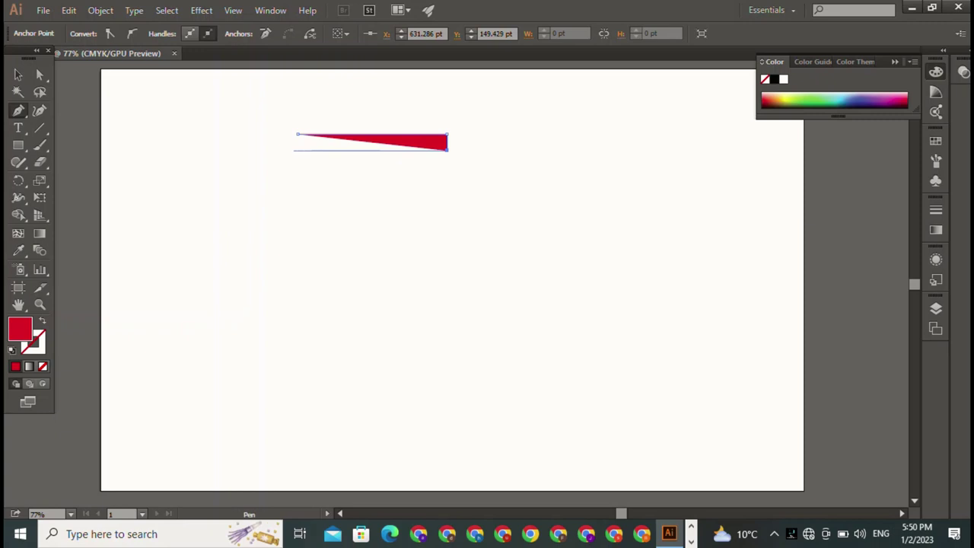
{"action": "left_click", "coordinate": [300, 150]}
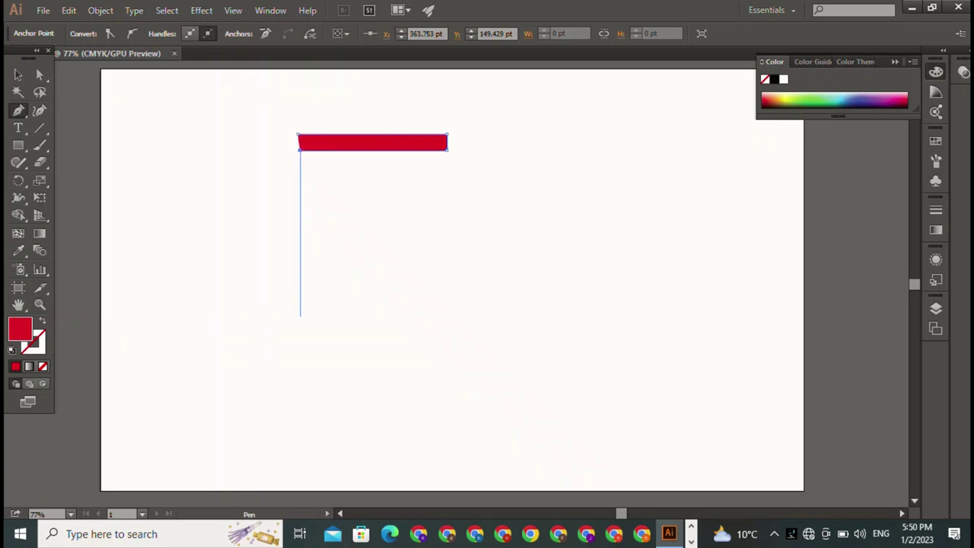
{"action": "left_click", "coordinate": [299, 314]}
{"action": "left_click", "coordinate": [278, 315]}
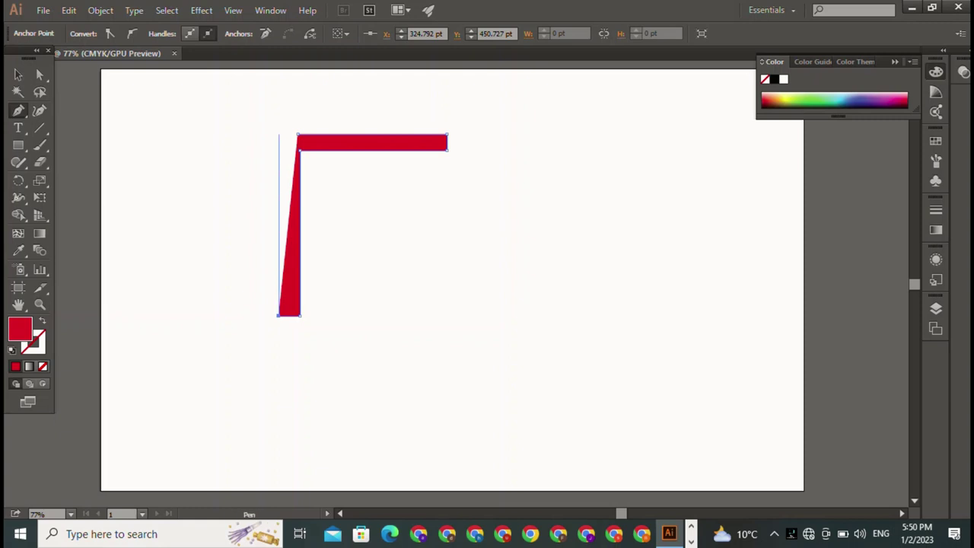
{"action": "left_click", "coordinate": [278, 133]}
{"action": "key", "text": "ctrl+z"}
{"action": "left_click", "coordinate": [279, 134]}
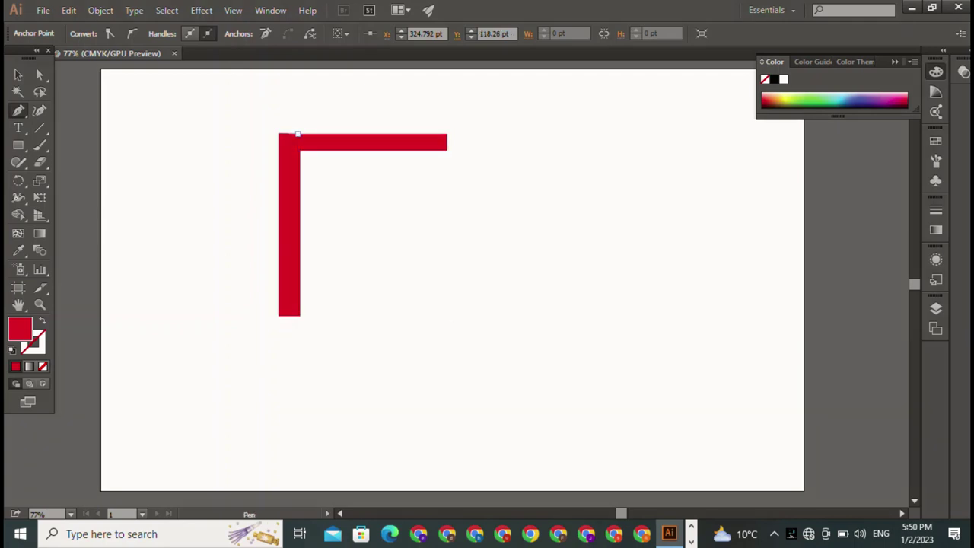
{"action": "left_click", "coordinate": [297, 133]}
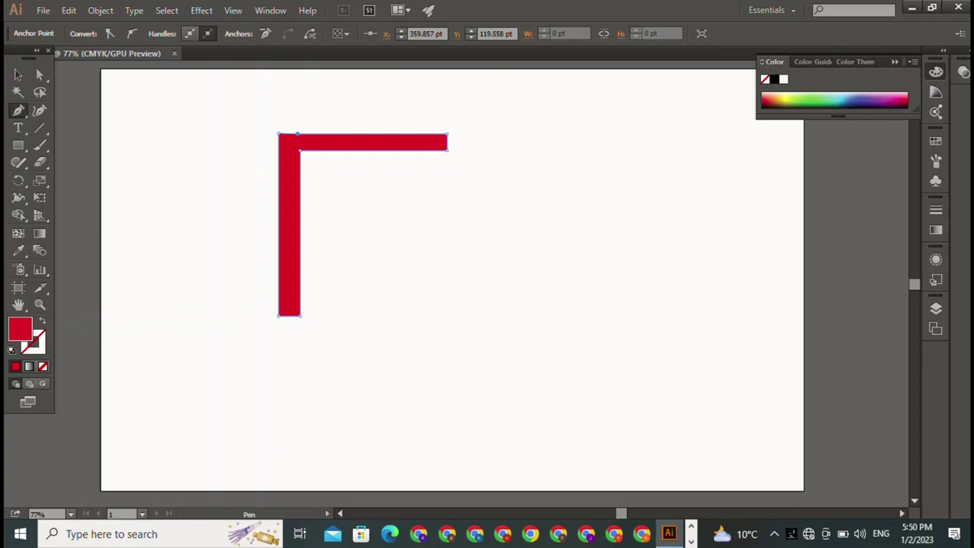
{"action": "key", "text": "v"}
{"action": "key", "text": "ctrl+shift+a"}
- Scale the L shape narrower horizontally
{"action": "key", "text": "ctrl+a"}
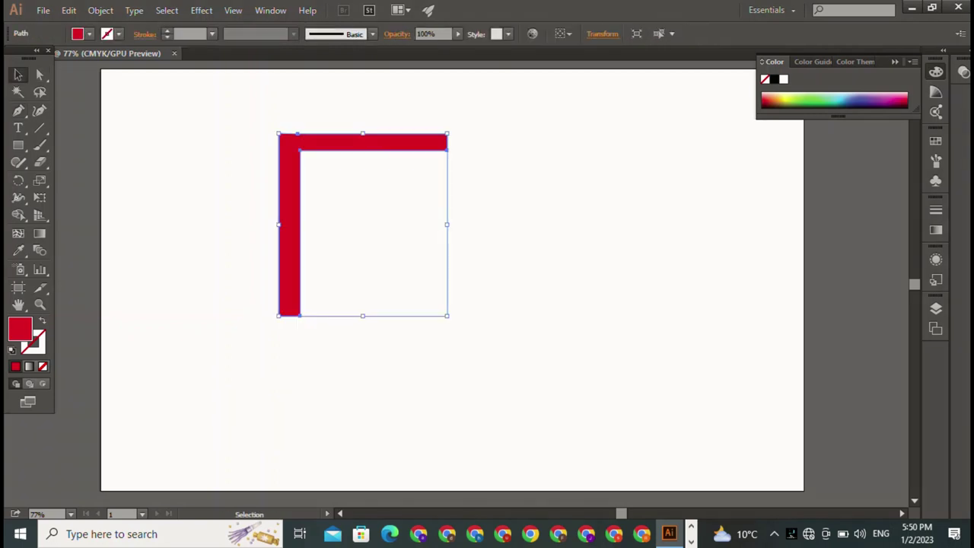
{"action": "key", "text": "a"}
{"action": "key", "text": "v"}
{"action": "left_click_drag", "start_coordinate": [447, 224], "coordinate": [396, 225]}
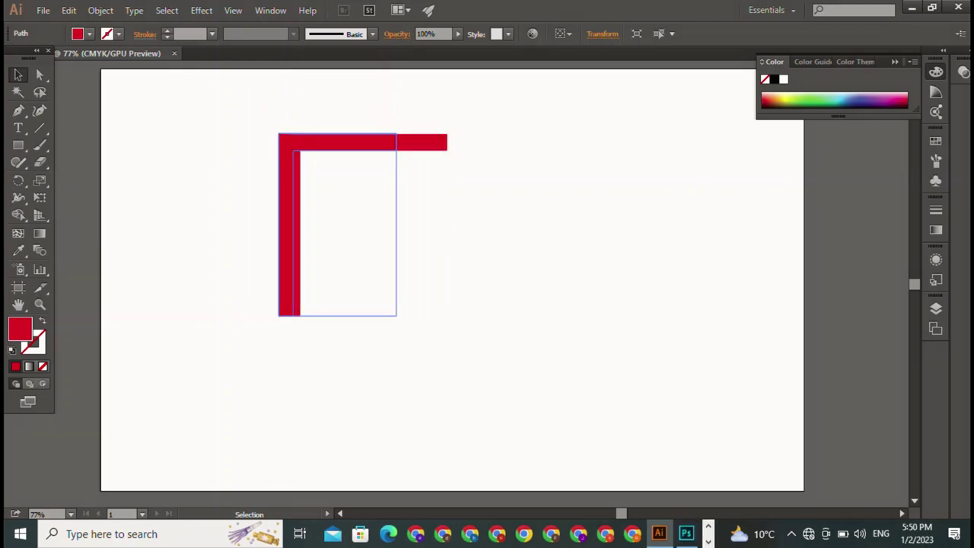
{"action": "key", "text": "ctrl+shift+a"}
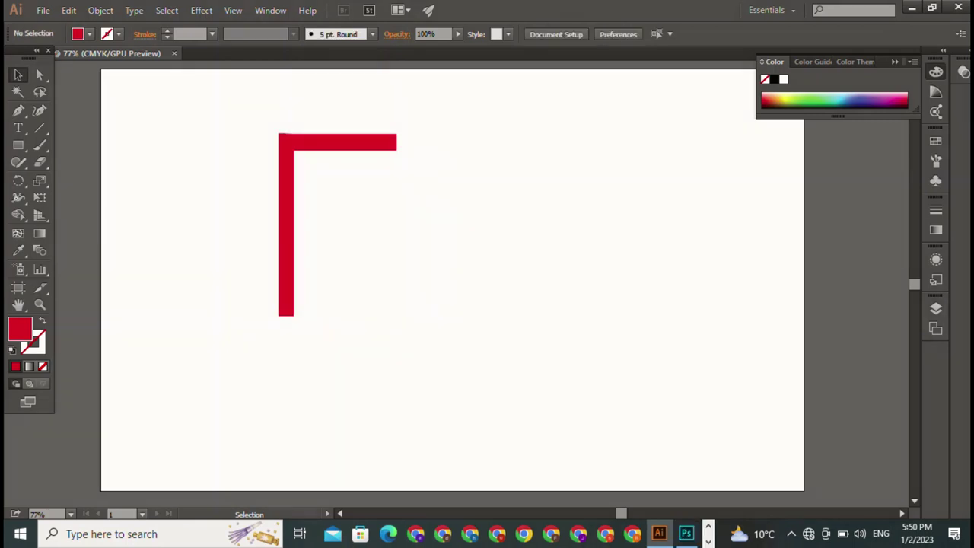
- Trim the top arm's end by Shape Builder-deleting an overlapping rectangle's area
{"action": "left_click", "coordinate": [18, 145]}
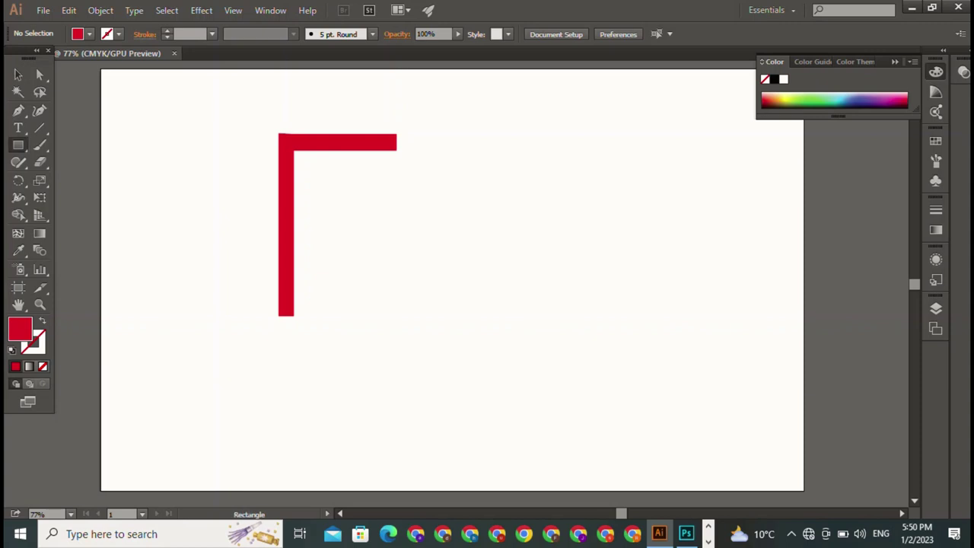
{"action": "left_click_drag", "start_coordinate": [461, 213], "coordinate": [577, 248]}
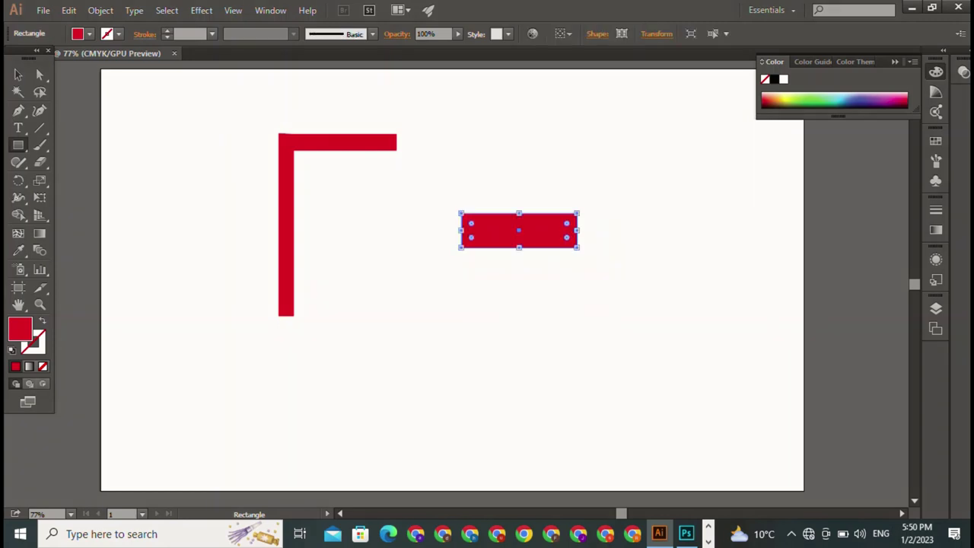
{"action": "key", "text": "v"}
{"action": "key", "text": "ctrl+shift+a"}
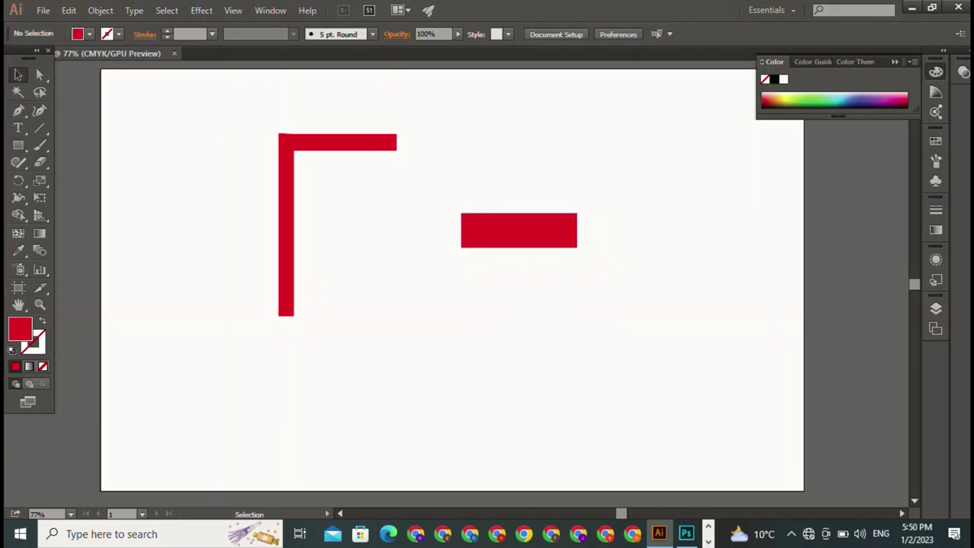
{"action": "mouse_move", "coordinate": [517, 230]}
{"action": "left_mouse_down"}
{"action": "mouse_move", "coordinate": [382, 133]}
{"action": "mouse_move", "coordinate": [443, 144]}
{"action": "left_mouse_up"}
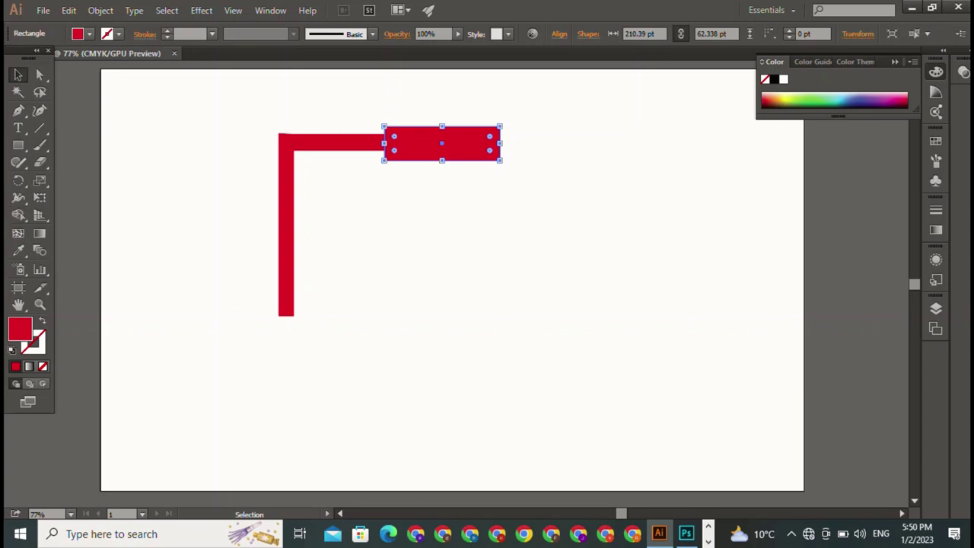
{"action": "left_click_drag", "start_coordinate": [324, 100], "coordinate": [487, 221]}
{"action": "left_click", "coordinate": [19, 215]}
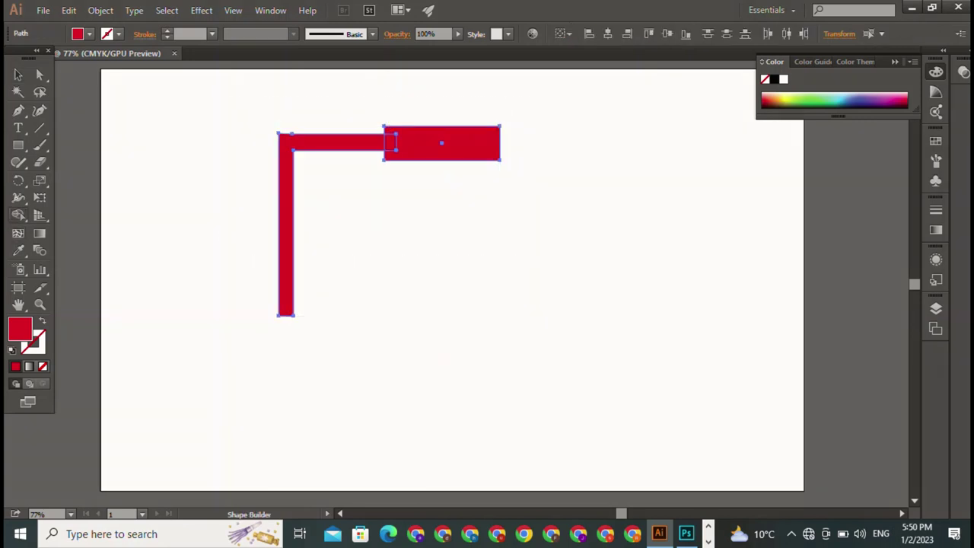
{"action": "left_click", "coordinate": [440, 137], "text": "alt"}
{"action": "key", "text": "v"}
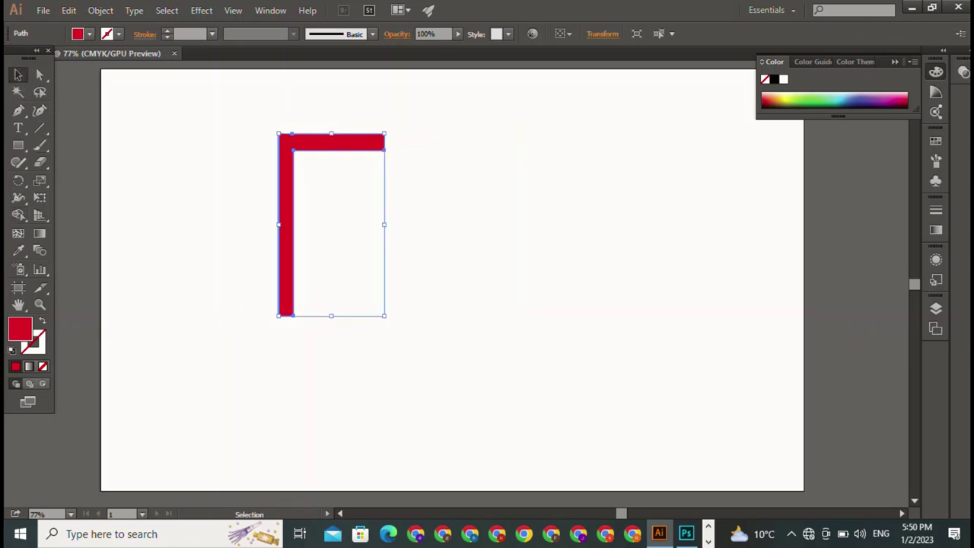
{"action": "key", "text": "ctrl+shift+a"}
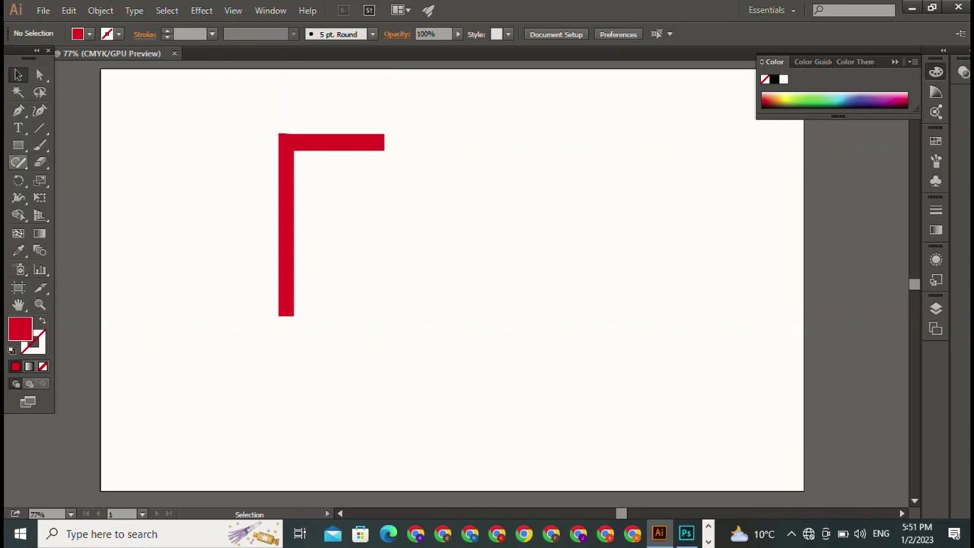
- Draw a bar and move it onto the middle of the L's vertical stem
{"action": "left_click", "coordinate": [18, 144]}
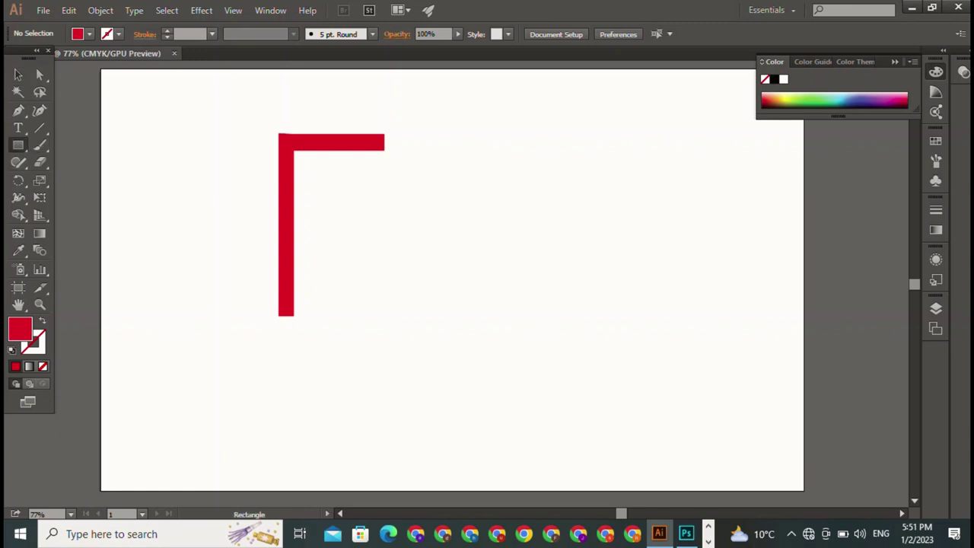
{"action": "mouse_move", "coordinate": [364, 187]}
{"action": "left_mouse_down"}
{"action": "mouse_move", "coordinate": [507, 218]}
{"action": "mouse_move", "coordinate": [479, 223]}
{"action": "mouse_move", "coordinate": [479, 215]}
{"action": "left_mouse_up"}
{"action": "key", "text": "v"}
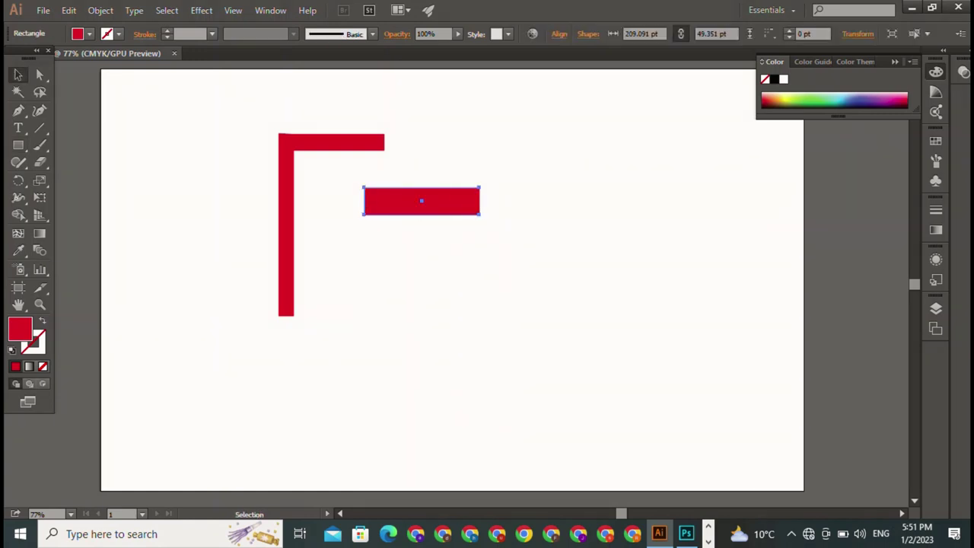
{"action": "left_click_drag", "start_coordinate": [422, 201], "coordinate": [334, 221]}
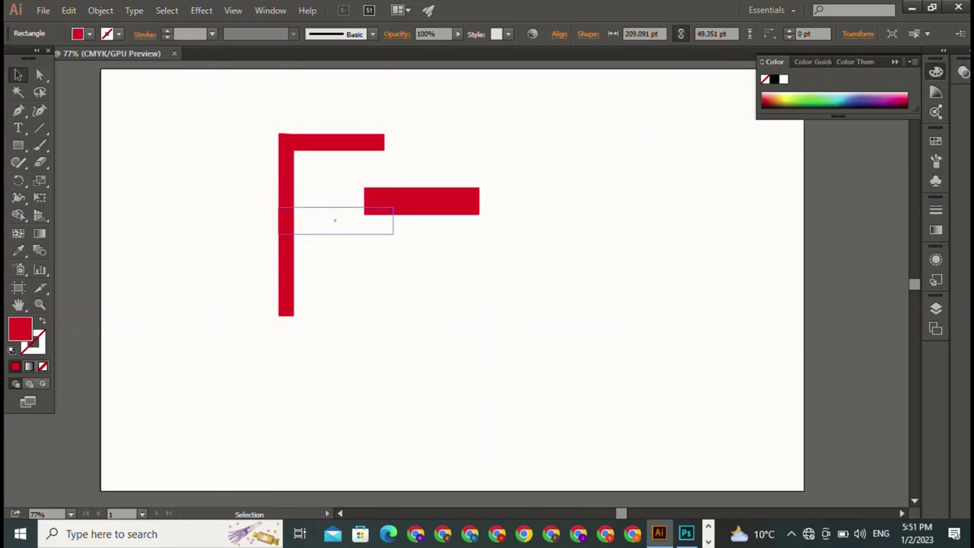
{"action": "key", "text": "ctrl+shift+a"}
- Shorten the middle bar from its right end so it is shorter than the top arm
{"action": "left_click", "coordinate": [335, 221]}
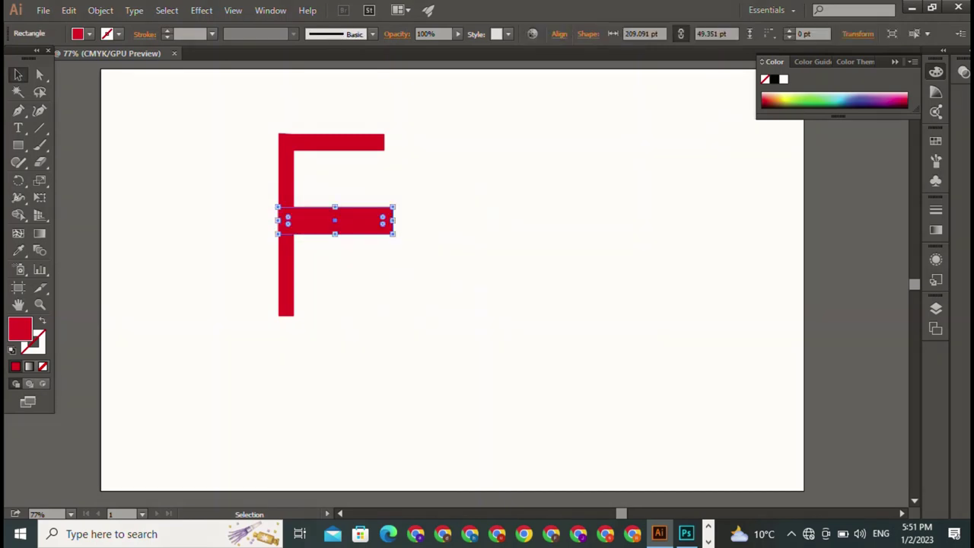
{"action": "left_click_drag", "start_coordinate": [392, 220], "coordinate": [391, 221]}
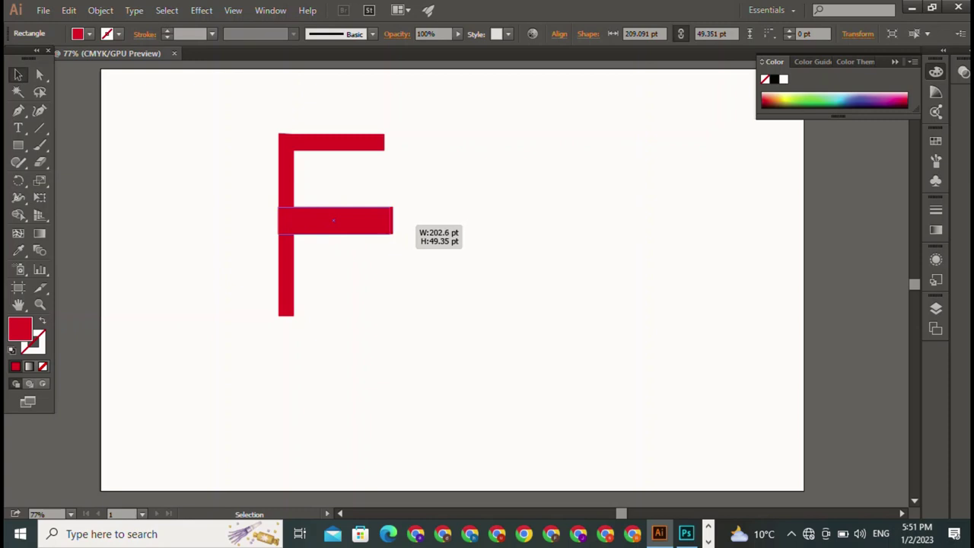
{"action": "left_click_drag", "start_coordinate": [440, 113], "coordinate": [358, 259]}
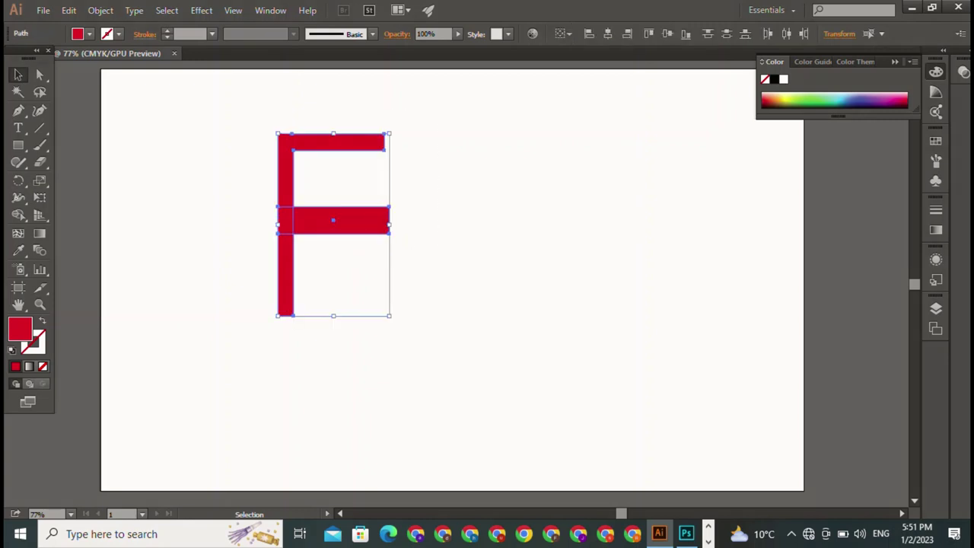
{"action": "key", "text": "ctrl+shift+a"}
{"action": "left_click", "coordinate": [335, 220]}
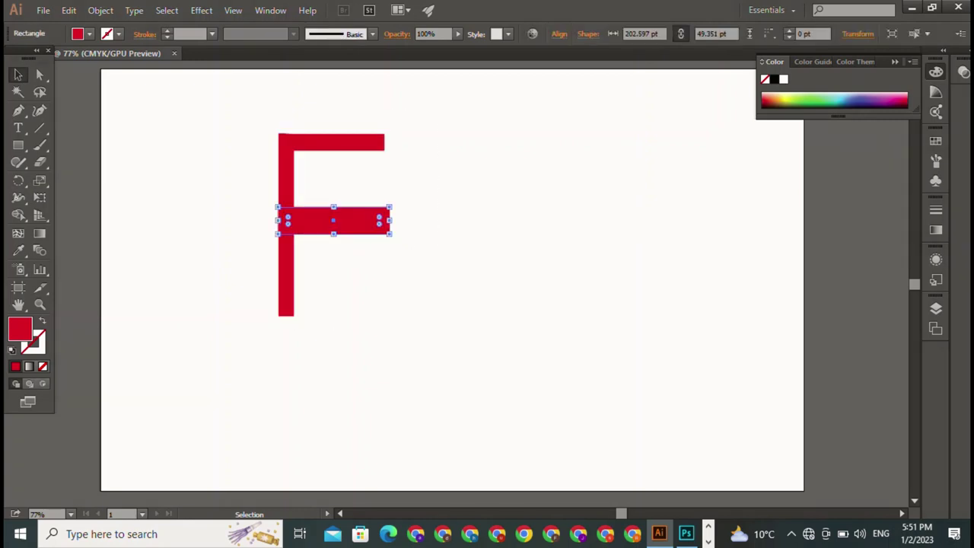
{"action": "left_click_drag", "start_coordinate": [390, 221], "coordinate": [368, 221]}
{"action": "key", "text": "ctrl+shift+a"}
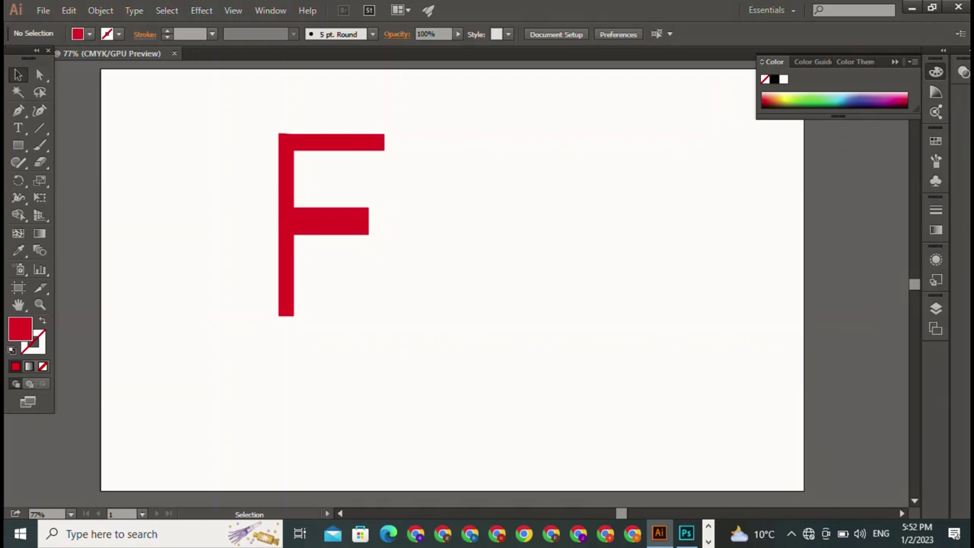
- Draw a square beside the F with a narrow rectangle overlapping its top, and select both
{"action": "left_click", "coordinate": [19, 144]}
{"action": "mouse_move", "coordinate": [410, 223]}
{"action": "left_mouse_down"}
{"action": "mouse_move", "coordinate": [550, 339]}
{"action": "mouse_move", "coordinate": [526, 348]}
{"action": "left_mouse_up"}
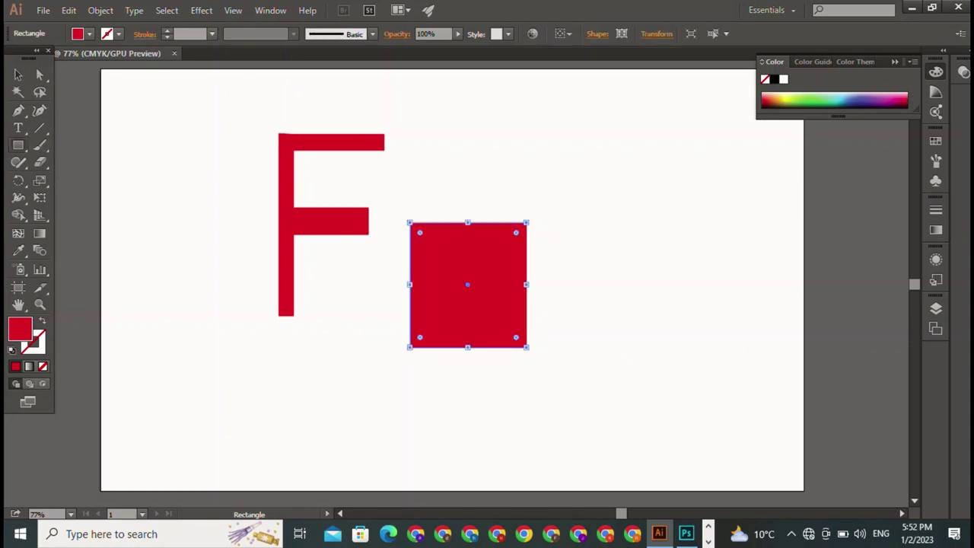
{"action": "left_click_drag", "start_coordinate": [442, 194], "coordinate": [500, 319]}
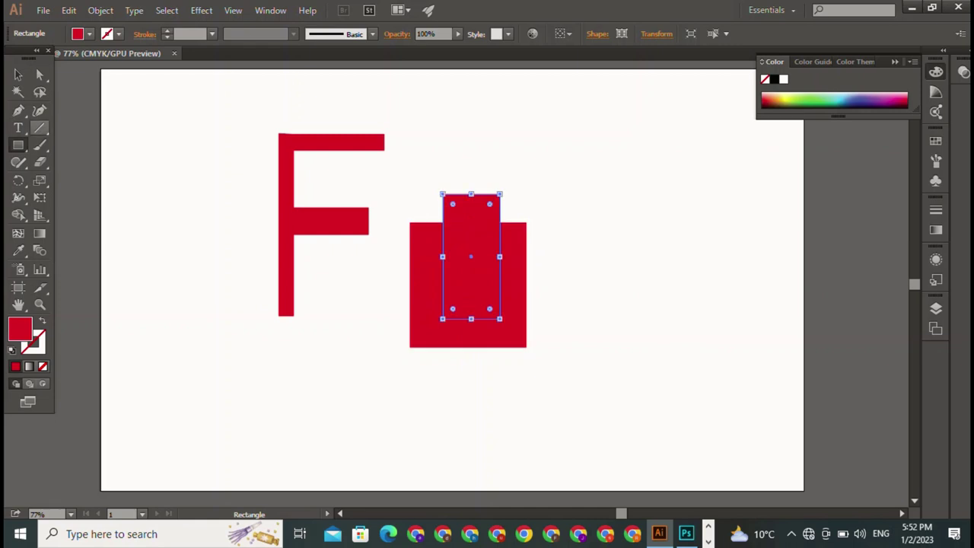
{"action": "left_click", "coordinate": [18, 74]}
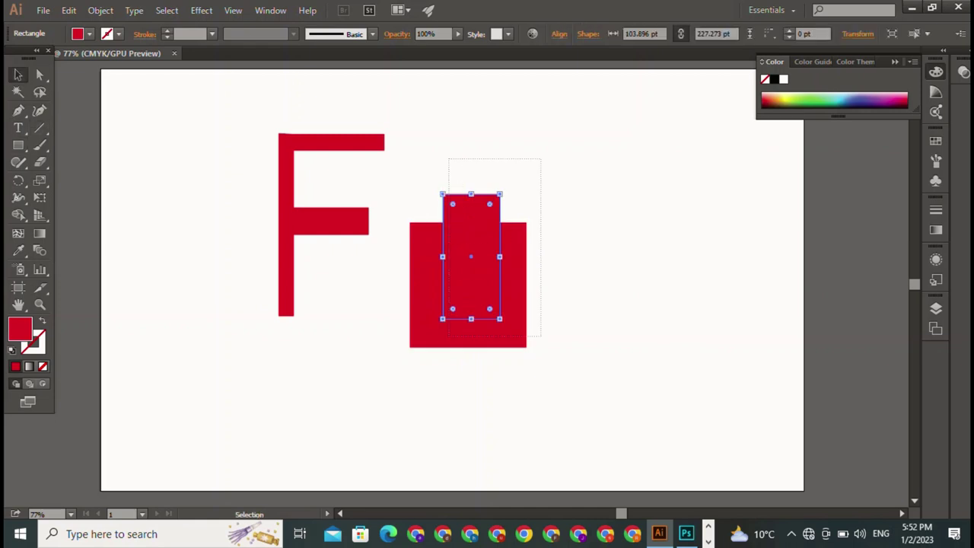
{"action": "left_click_drag", "start_coordinate": [464, 158], "coordinate": [541, 338]}
{"action": "key", "text": "ctrl+8"}
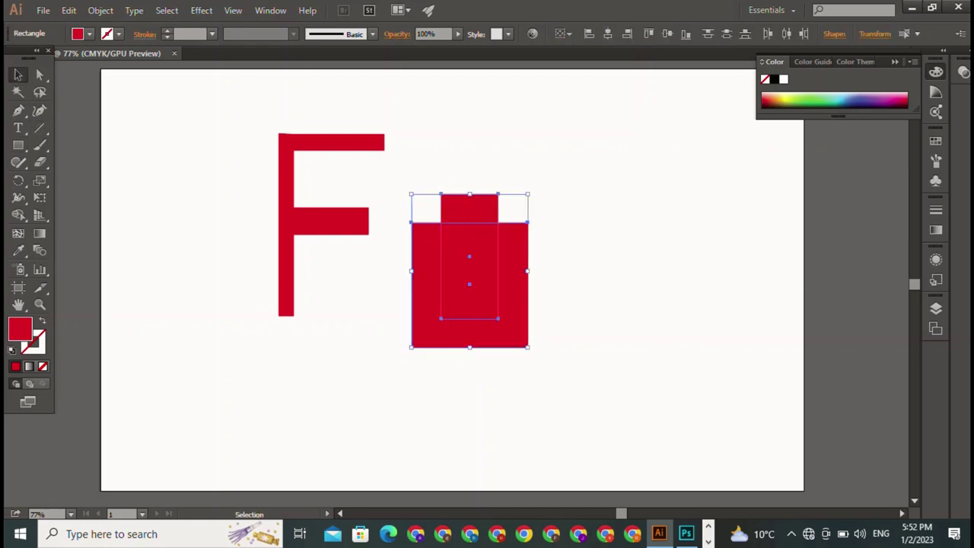
{"action": "key", "text": "ctrl+shift+a"}
{"action": "left_click_drag", "start_coordinate": [440, 175], "coordinate": [522, 323]}
- Cut away the top tab and middle with the Shape Builder to form the u
{"action": "left_click", "coordinate": [18, 216]}
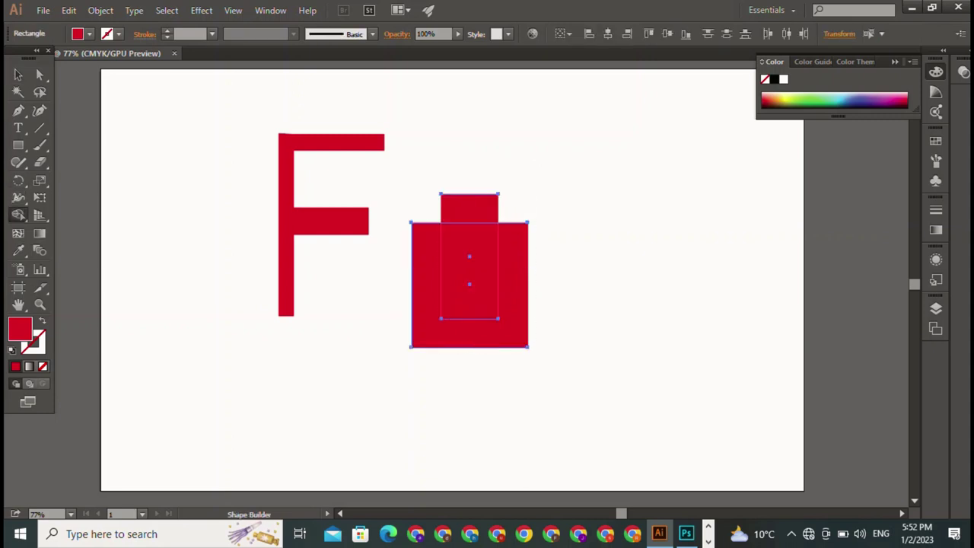
{"action": "key", "text": "alt+space"}
{"action": "key", "text": "Up"}
{"action": "key", "text": "Escape"}
{"action": "left_click_drag", "start_coordinate": [469, 207], "coordinate": [470, 289]}
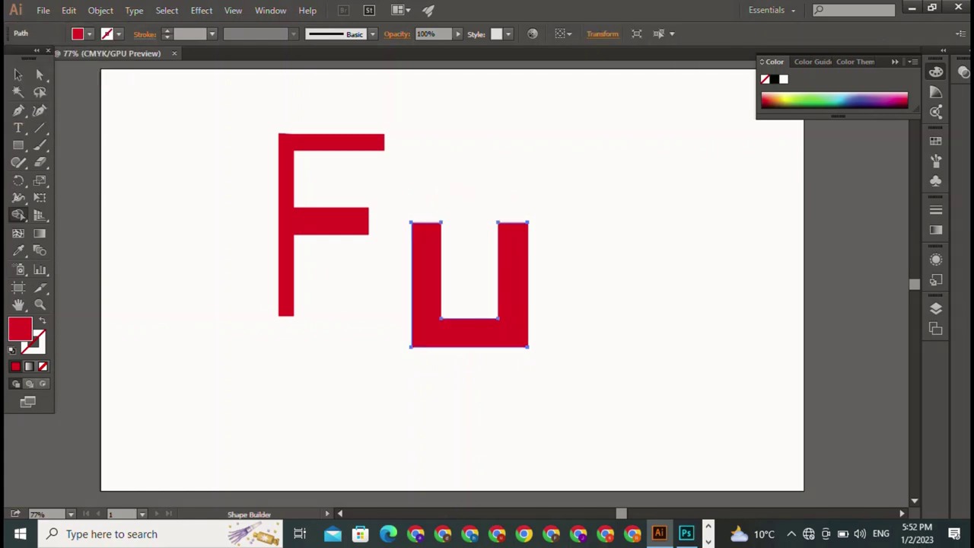
{"action": "key", "text": "v"}
{"action": "key", "text": "ctrl+shift+a"}
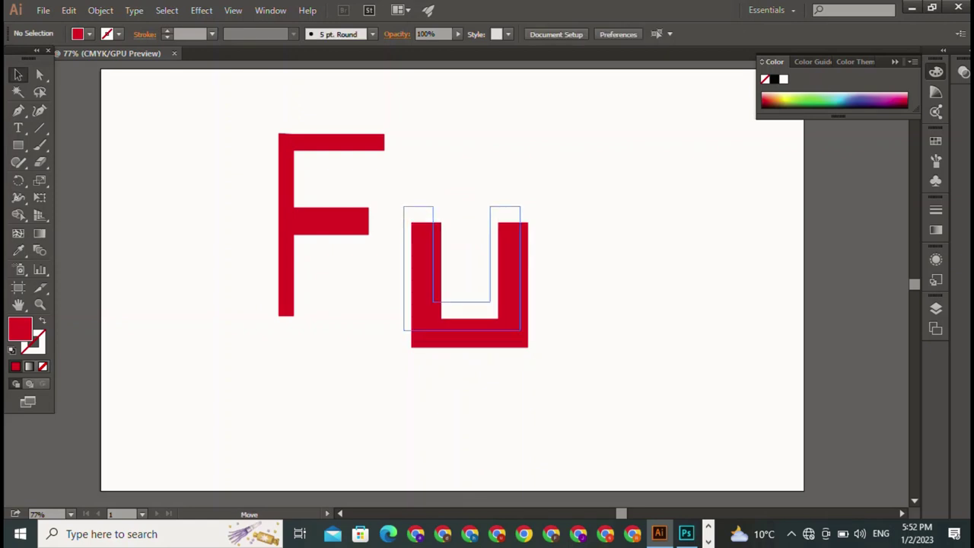
- Reposition the u near the F, trying and undoing a horizontal center alignment
{"action": "left_click_drag", "start_coordinate": [426, 289], "coordinate": [405, 248]}
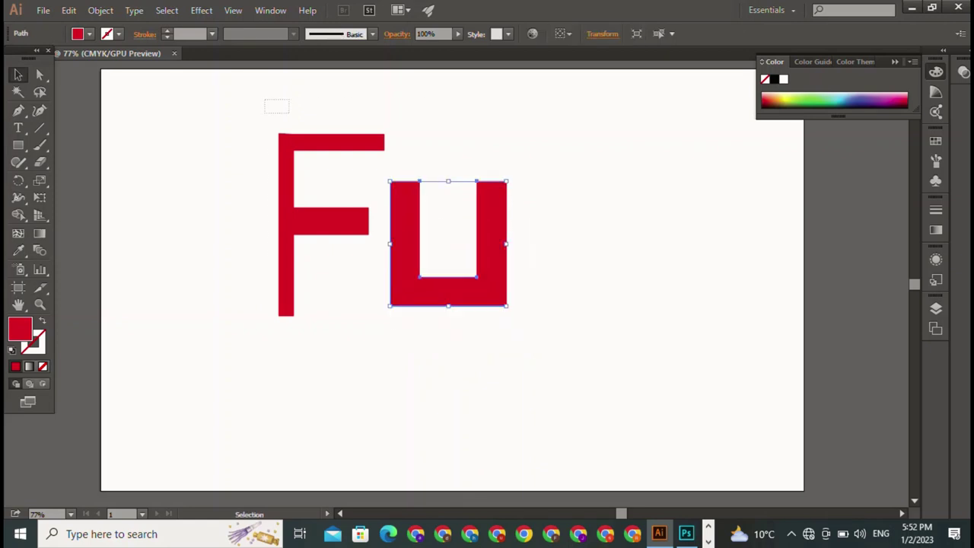
{"action": "left_click_drag", "start_coordinate": [265, 99], "coordinate": [441, 197]}
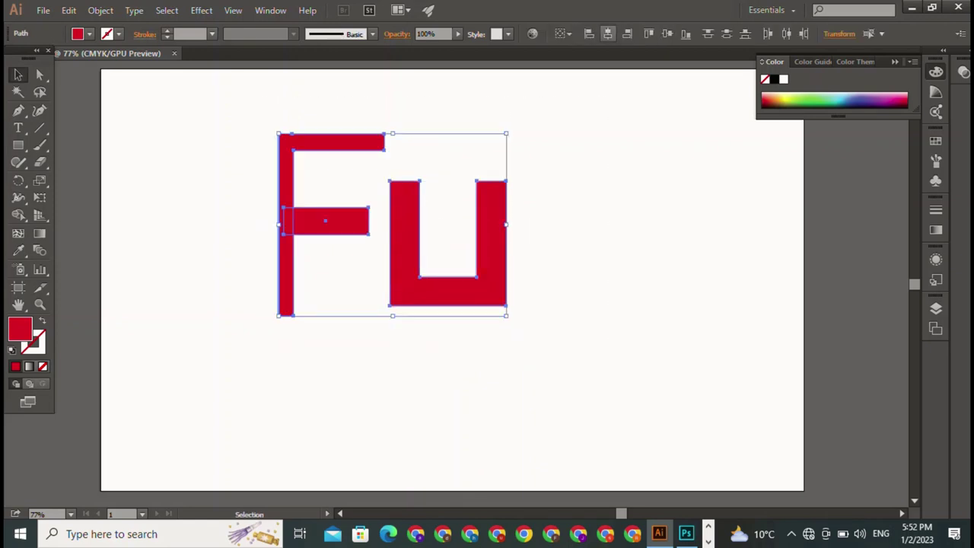
{"action": "left_click", "coordinate": [607, 34]}
{"action": "key", "text": "ctrl+shift+a"}
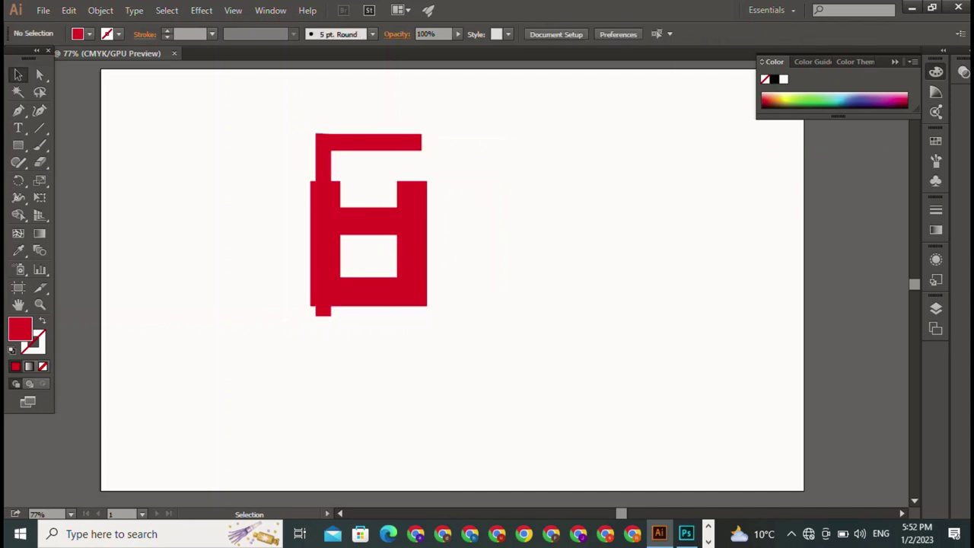
{"action": "key", "text": "ctrl+z"}
{"action": "key", "text": "ctrl+z"}
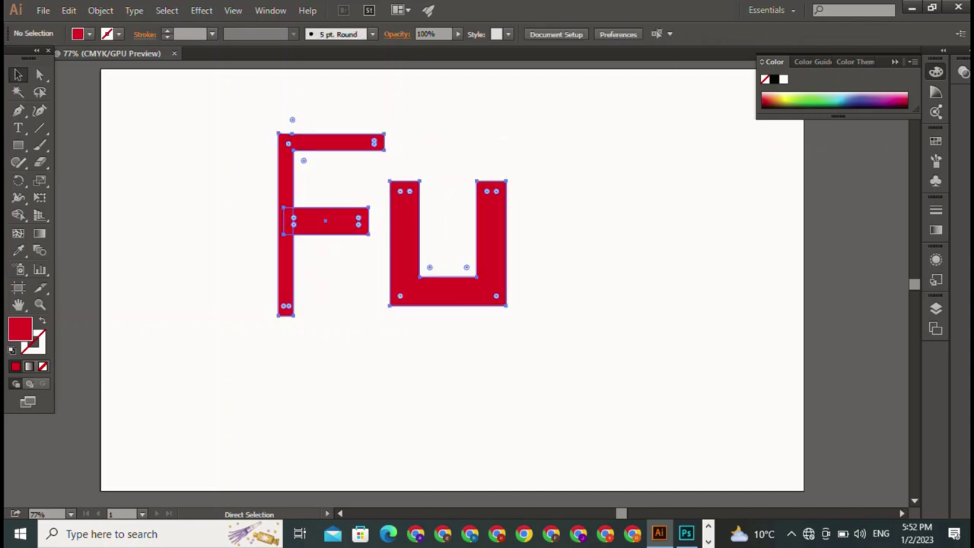
{"action": "key", "text": "ctrl+shift+a"}
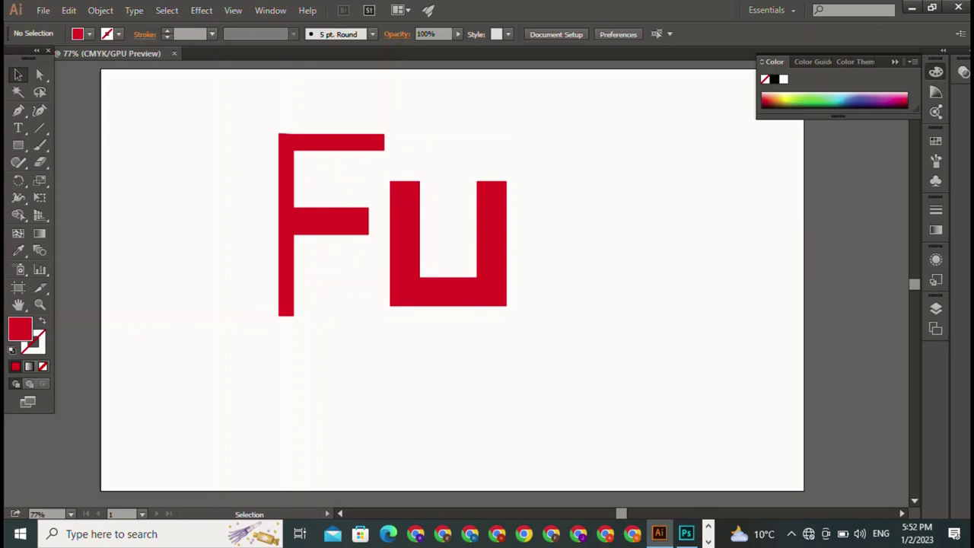
{"action": "left_click_drag", "start_coordinate": [449, 244], "coordinate": [452, 258]}
{"action": "left_click", "coordinate": [648, 257]}
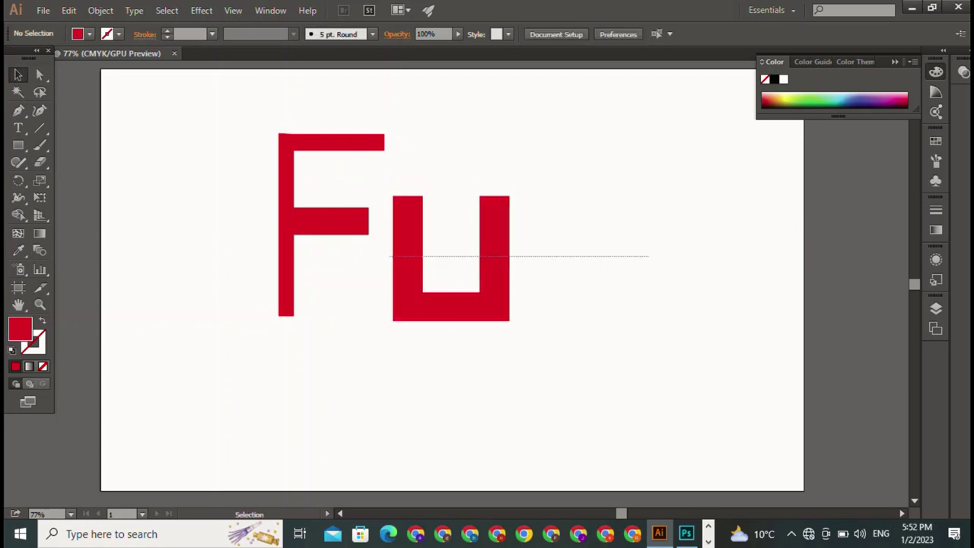
{"action": "key", "text": "ctrl+a"}
{"action": "key", "text": "ctrl+shift+a"}
- Resize the u shorter and narrower so it fits under the F's middle bar
{"action": "left_click", "coordinate": [449, 304]}
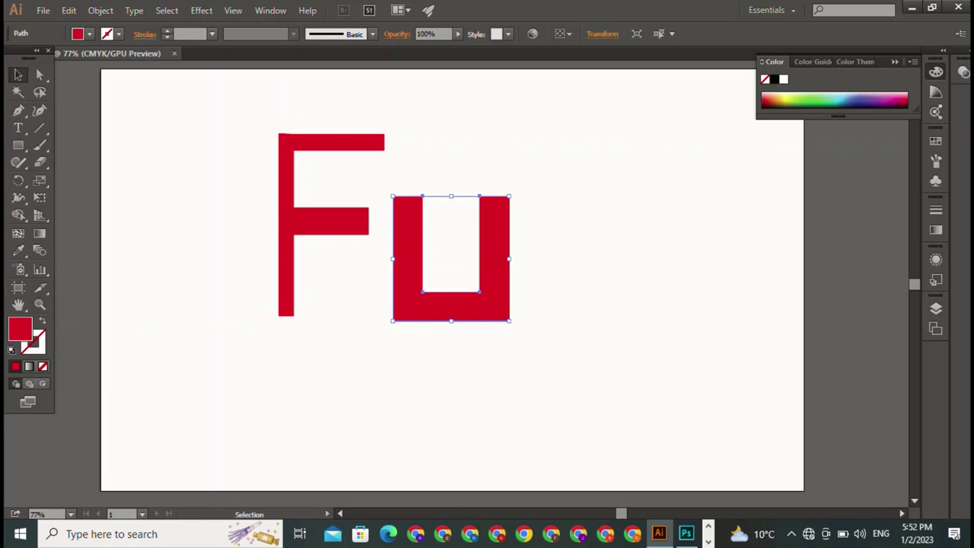
{"action": "key", "text": "Up"}
{"action": "key", "text": "Up"}
{"action": "key", "text": "Up"}
{"action": "key", "text": "Up"}
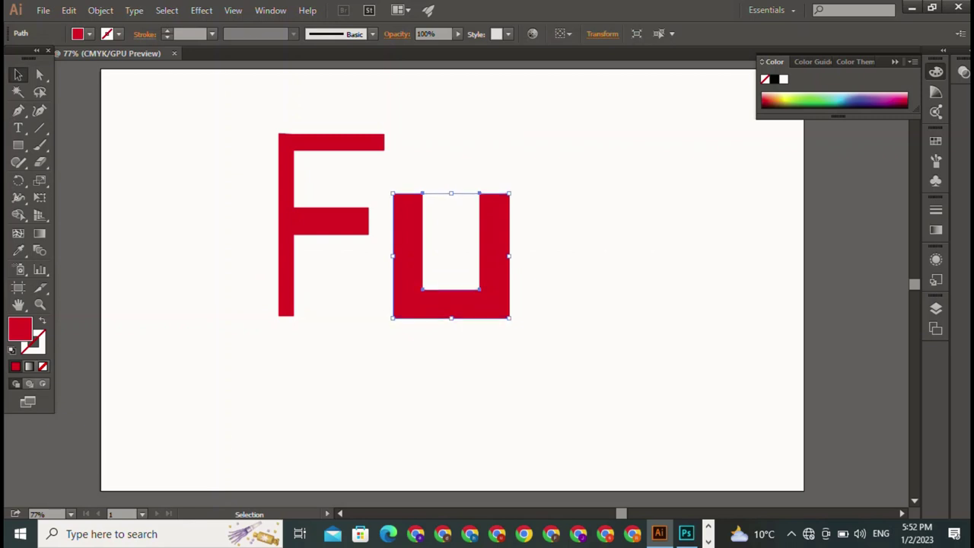
{"action": "left_click_drag", "start_coordinate": [452, 193], "coordinate": [451, 258]}
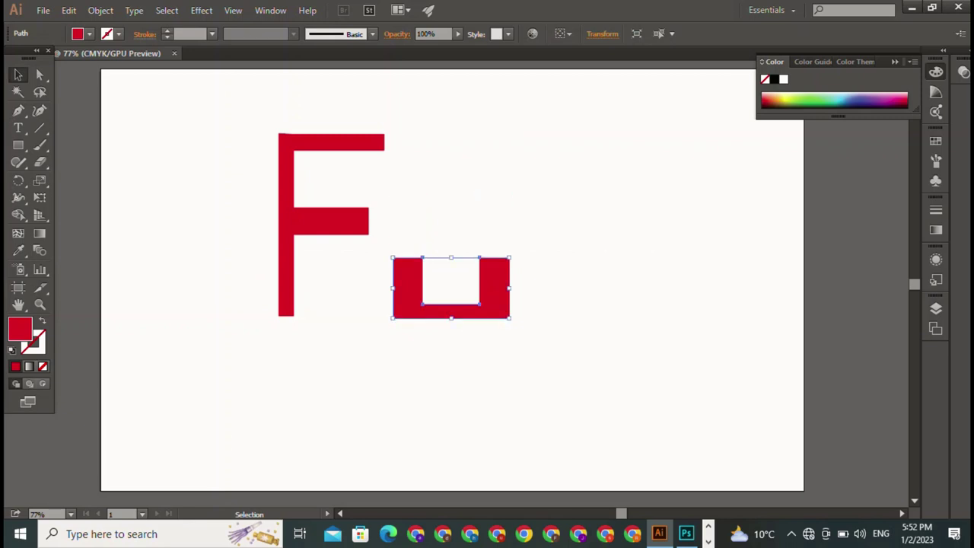
{"action": "left_click_drag", "start_coordinate": [510, 288], "coordinate": [331, 307]}
{"action": "key", "text": "ctrl+shift+a"}
{"action": "key", "text": "ctrl+shift+a"}
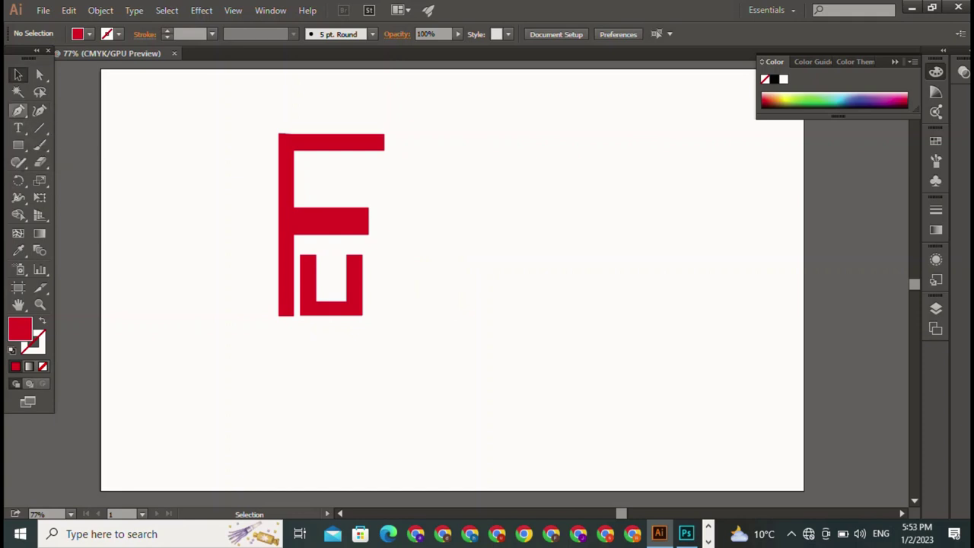
- Outline a closed L with the Pen tool: a tall stem with a bottom arm to the right
{"action": "left_click", "coordinate": [19, 110]}
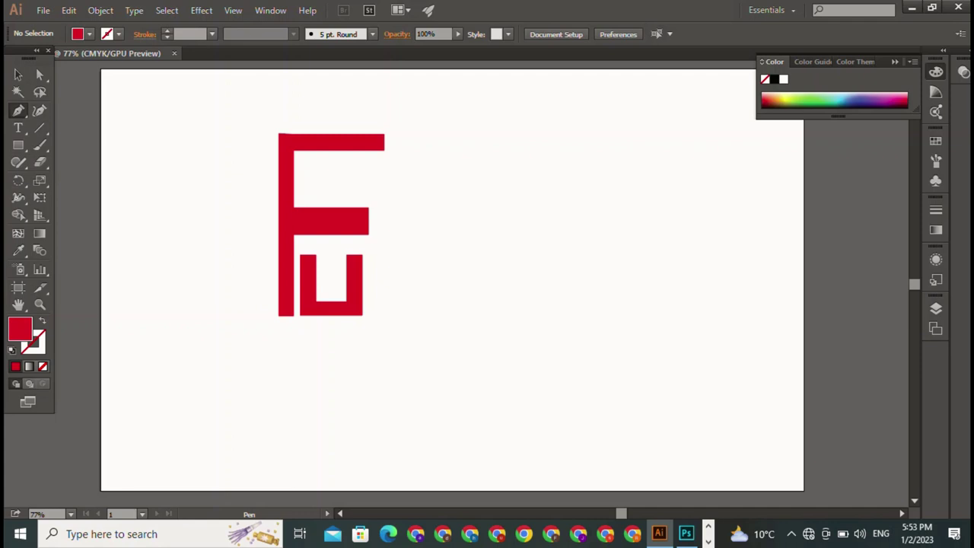
{"action": "left_click", "coordinate": [402, 136]}
{"action": "left_click", "coordinate": [402, 316], "text": "shift"}
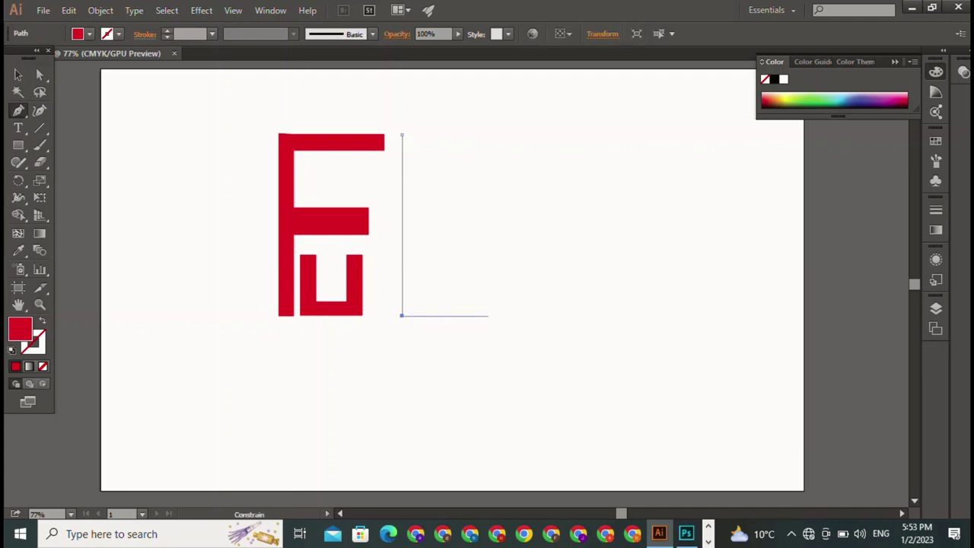
{"action": "left_click", "coordinate": [493, 315]}
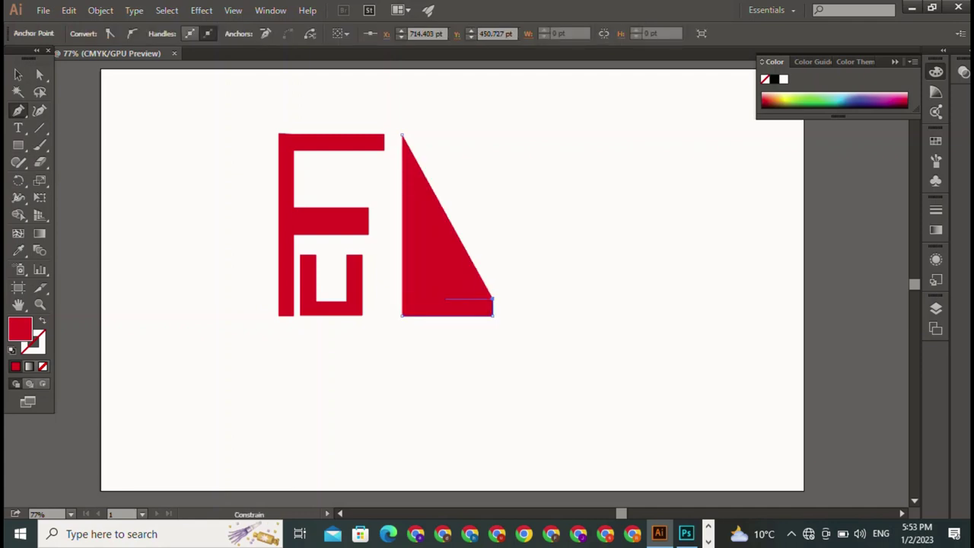
{"action": "left_click", "coordinate": [413, 299]}
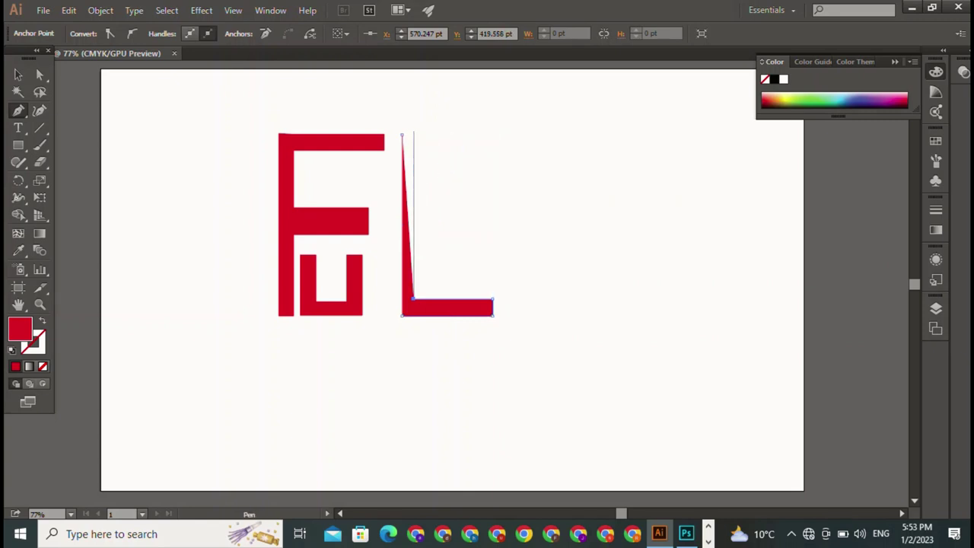
{"action": "left_click", "coordinate": [413, 135]}
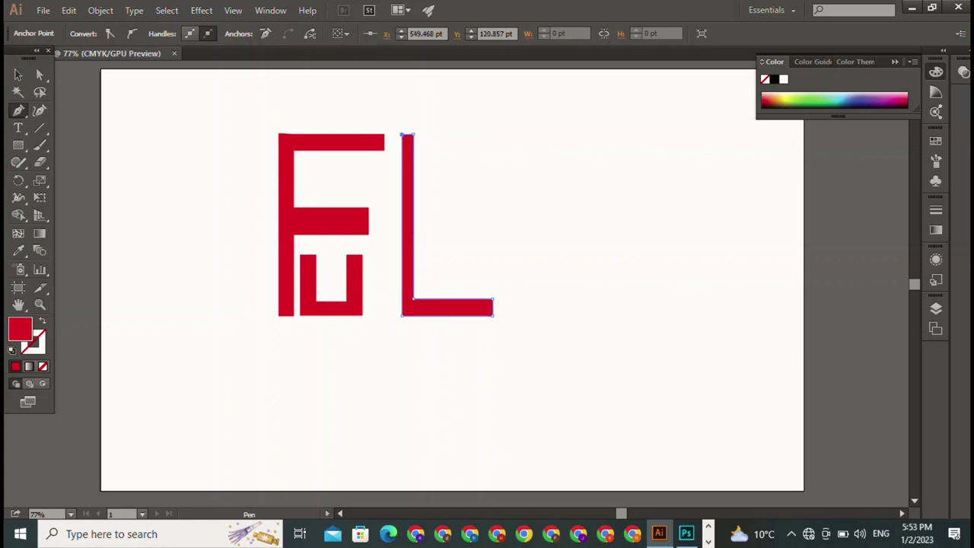
{"action": "key", "text": "v"}
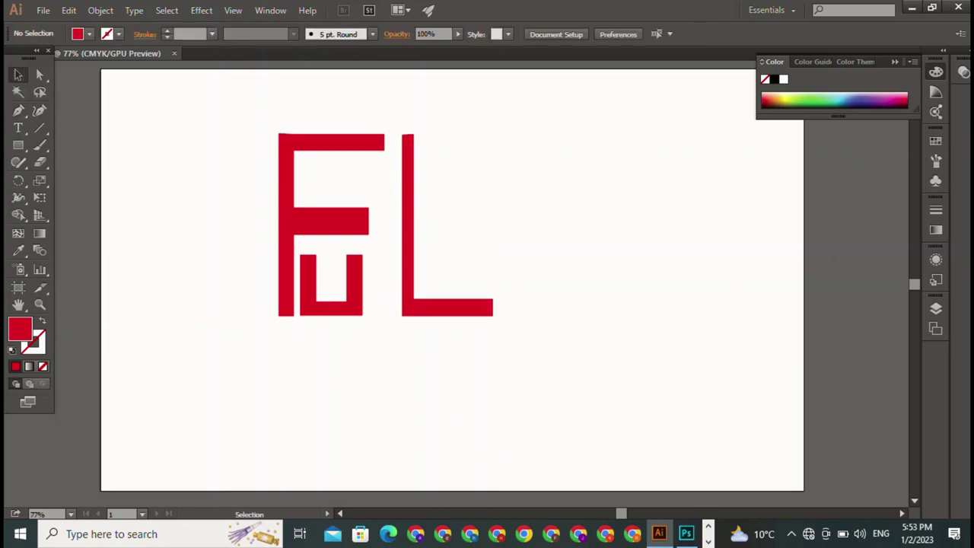
- Move the L against the F's top bar, then Alt-drag a copy slightly upward
{"action": "left_click_drag", "start_coordinate": [408, 228], "coordinate": [377, 228]}
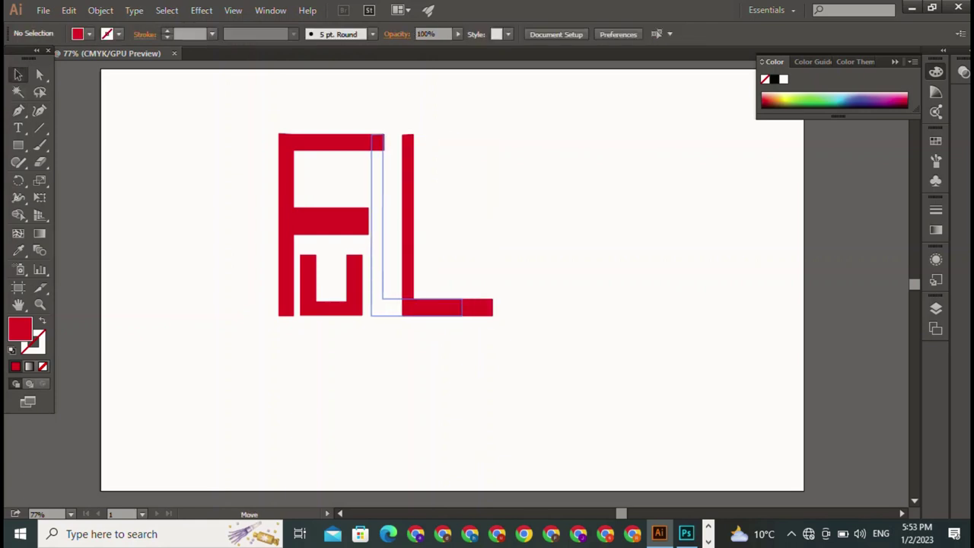
{"action": "left_click_drag", "start_coordinate": [378, 228], "coordinate": [374, 228]}
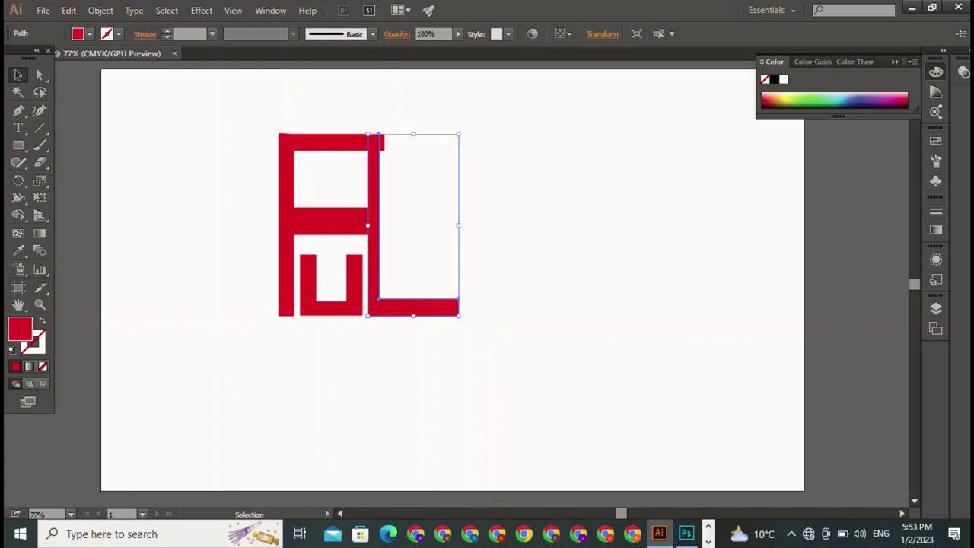
{"action": "key", "text": "ctrl+shift+a"}
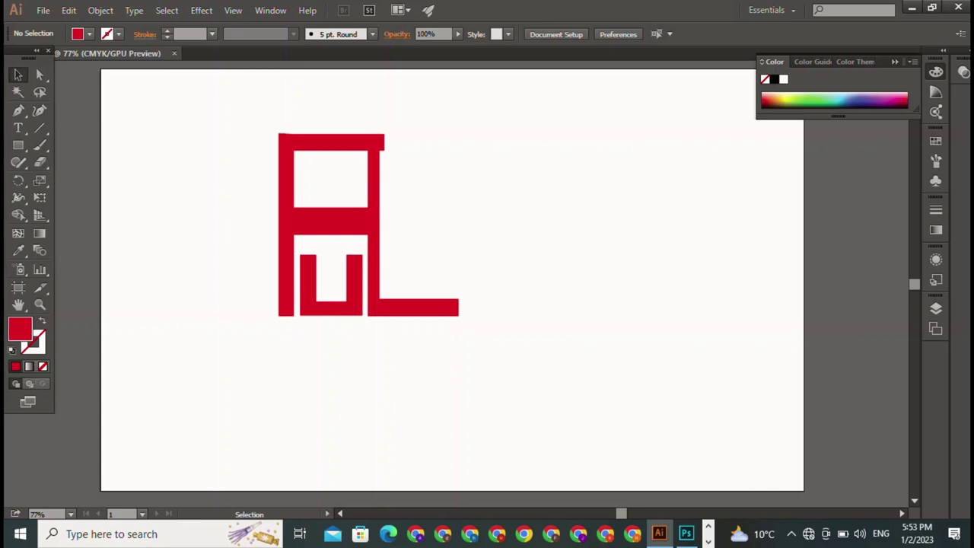
{"action": "key", "text": "ctrl+z"}
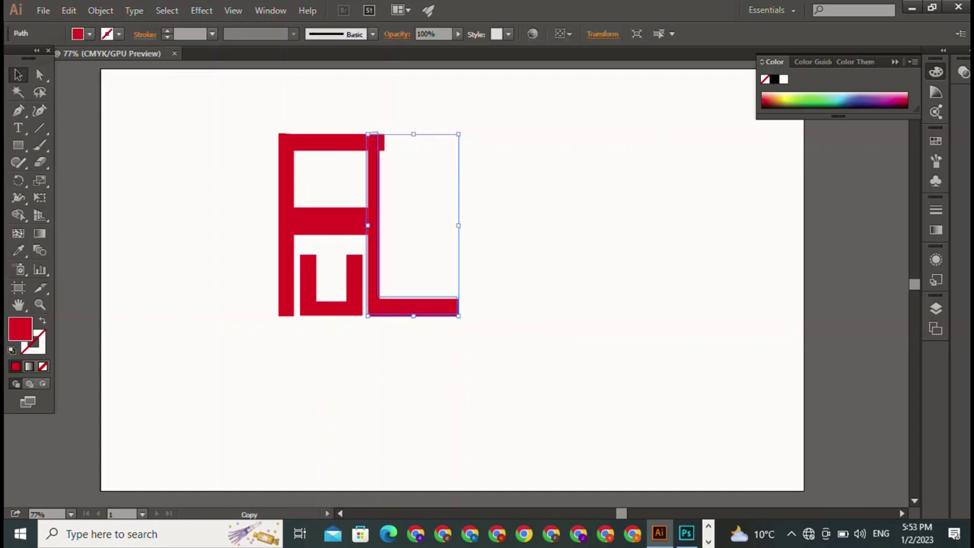
{"action": "left_click_drag", "start_coordinate": [372, 229], "coordinate": [373, 206]}
{"action": "key", "text": "ctrl+shift+a"}
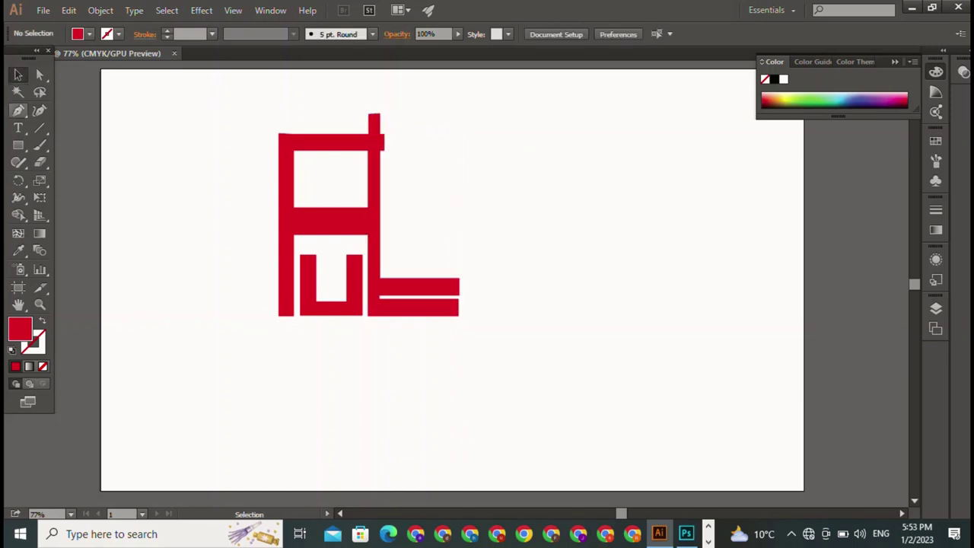
- Shape Builder-delete a covering rectangle and the L stem piece jutting above the F's top bar
{"action": "key", "text": "m"}
{"action": "left_click_drag", "start_coordinate": [344, 102], "coordinate": [428, 134]}
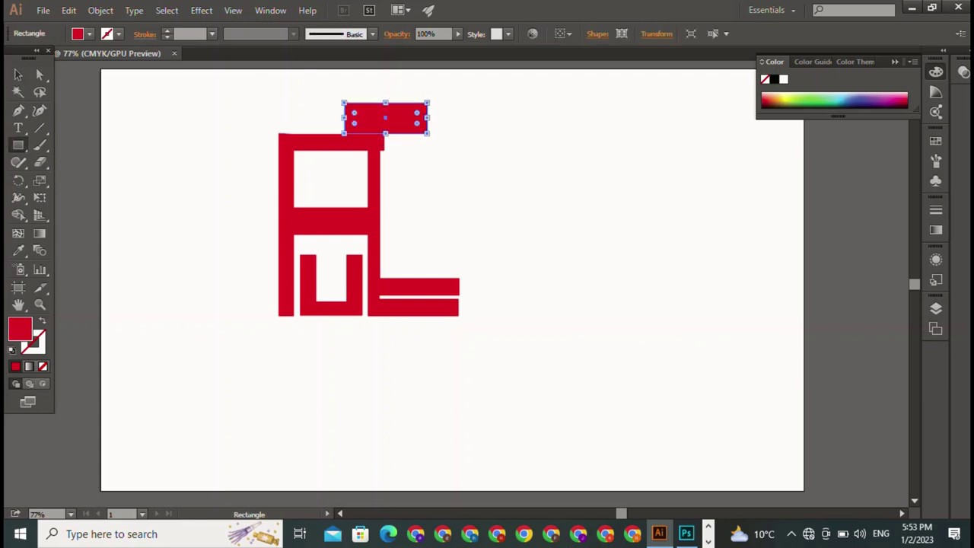
{"action": "left_click", "coordinate": [18, 73]}
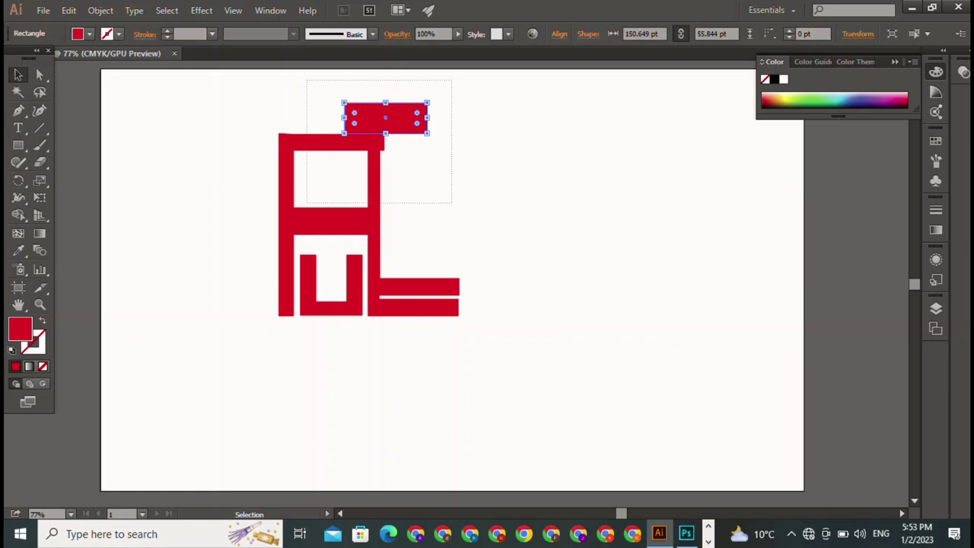
{"action": "left_click_drag", "start_coordinate": [304, 80], "coordinate": [452, 205]}
{"action": "left_click", "coordinate": [18, 215]}
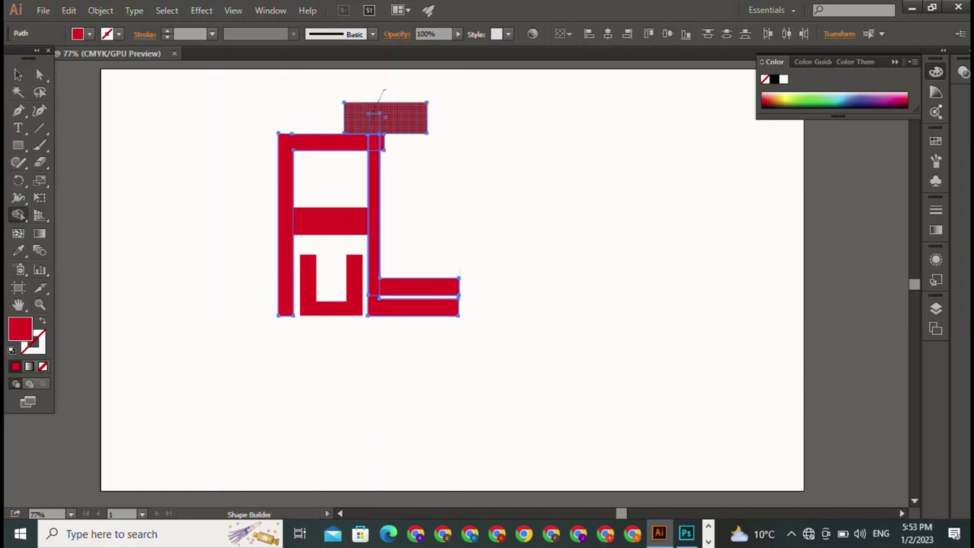
{"action": "left_click", "coordinate": [380, 110], "text": "alt"}
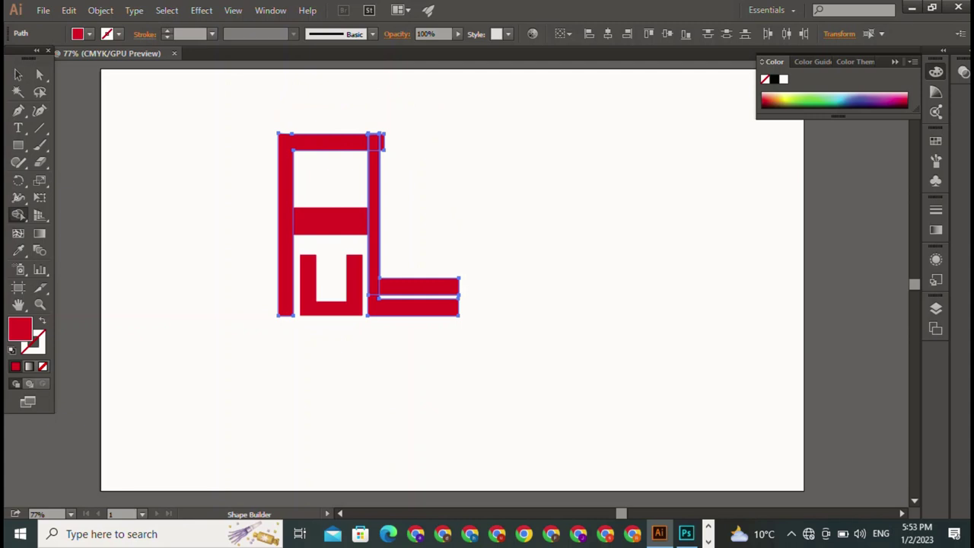
{"action": "left_click", "coordinate": [382, 141], "text": "alt"}
{"action": "key", "text": "v"}
{"action": "key", "text": "ctrl+shift+a"}
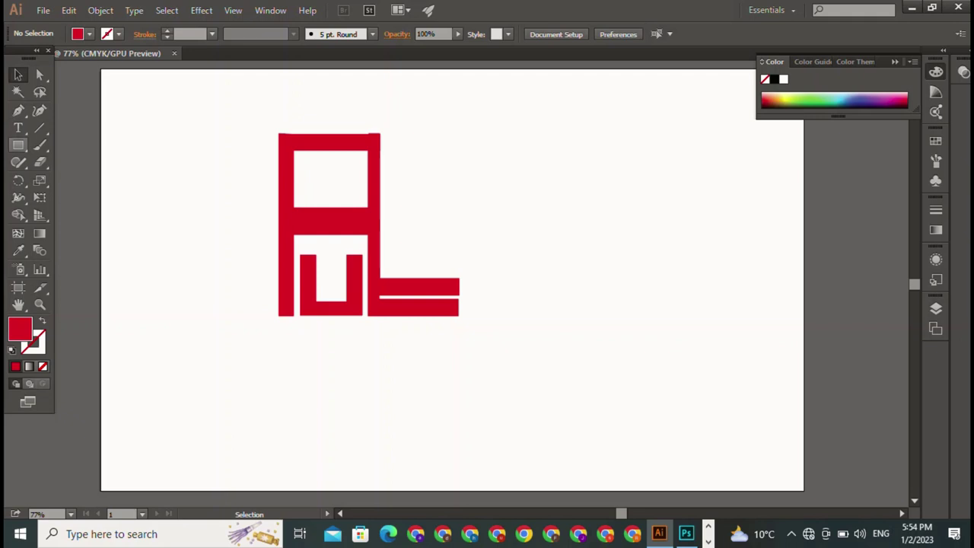
- Add the 'PAGAL' text beside the monogram, enlarge it, and move it down-right
{"action": "left_click", "coordinate": [19, 128]}
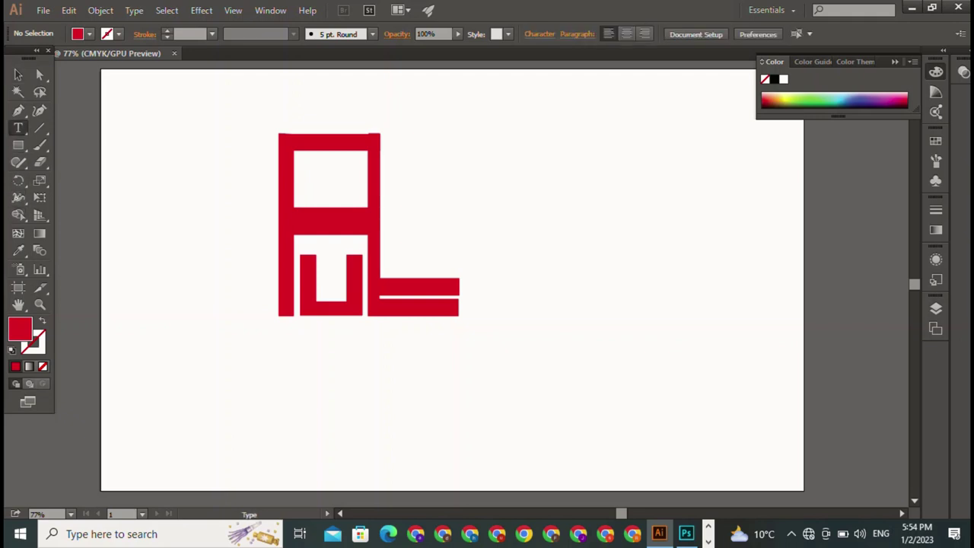
{"action": "left_click", "coordinate": [517, 149]}
{"action": "type", "text": "P"}
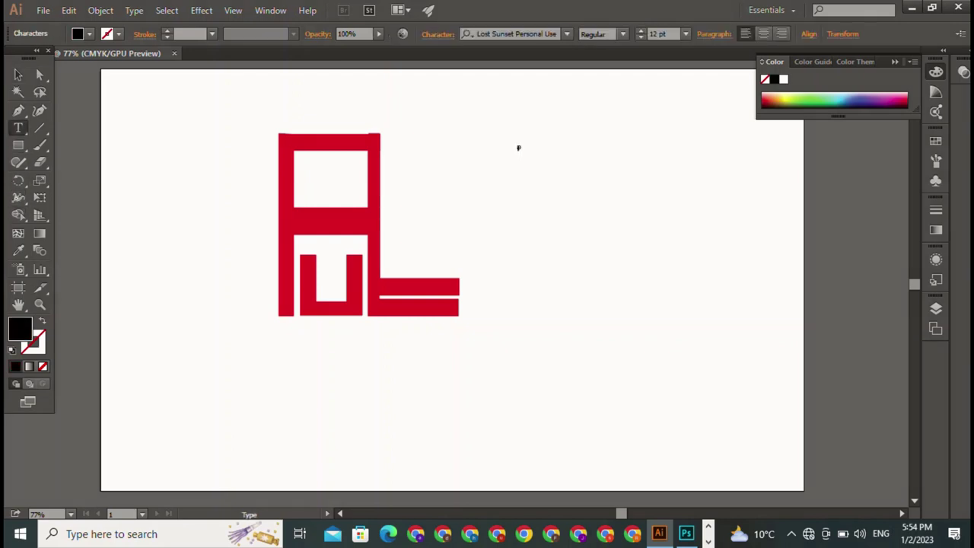
{"action": "type", "text": "AGAL"}
{"action": "key", "text": "Escape"}
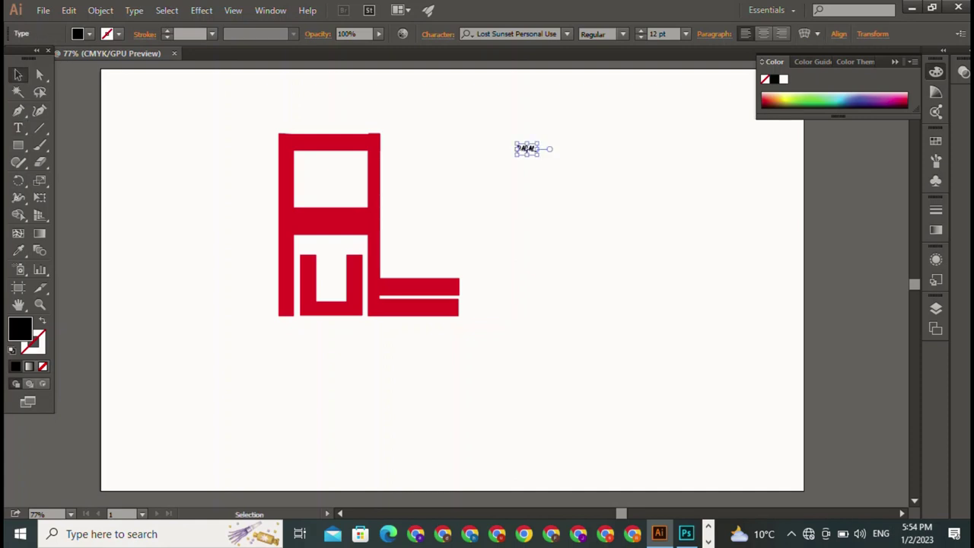
{"action": "left_click_drag", "start_coordinate": [539, 155], "coordinate": [632, 200]}
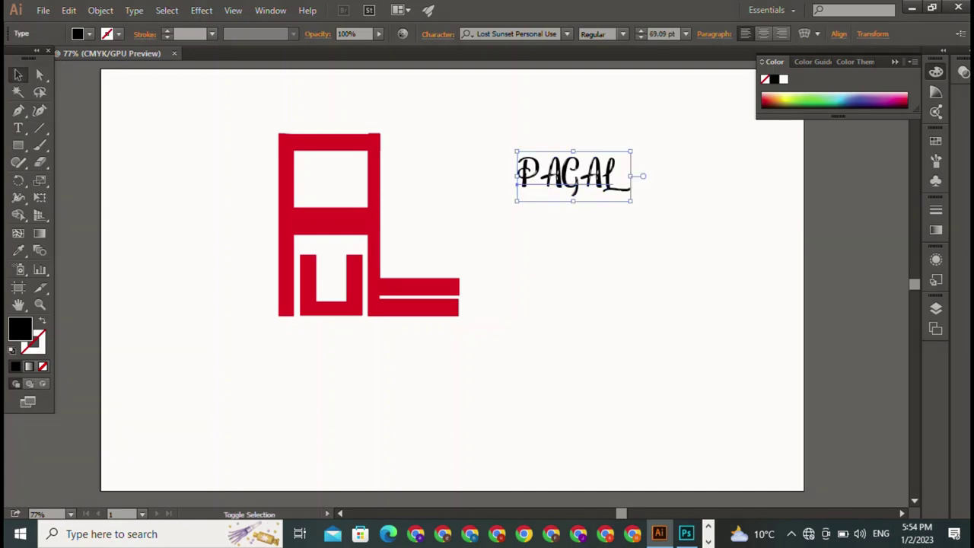
{"action": "mouse_move", "coordinate": [571, 175]}
{"action": "left_mouse_down"}
{"action": "mouse_move", "coordinate": [346, 190]}
{"action": "mouse_move", "coordinate": [606, 221]}
{"action": "left_mouse_up"}
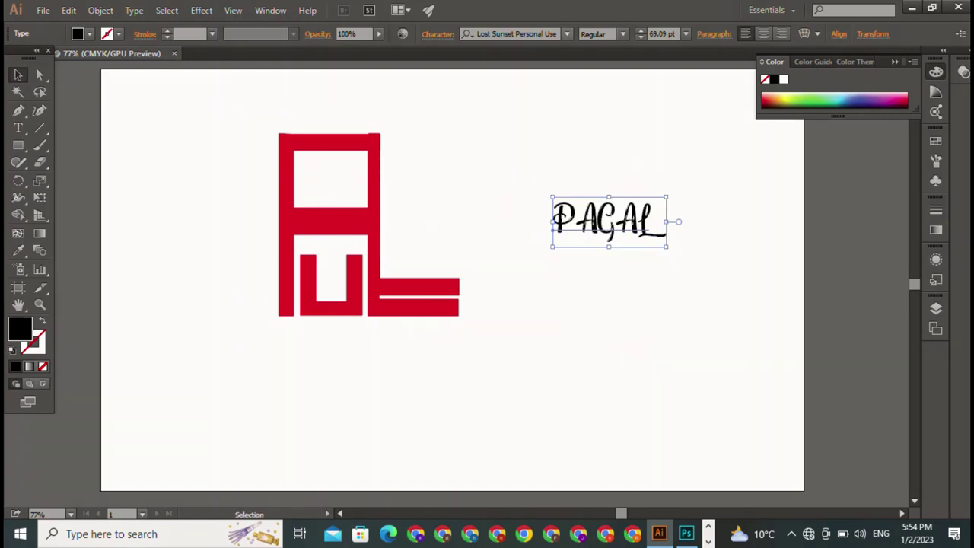
- Set the PAGAL text in the Microsoft Himalaya font
{"action": "left_click", "coordinate": [517, 34]}
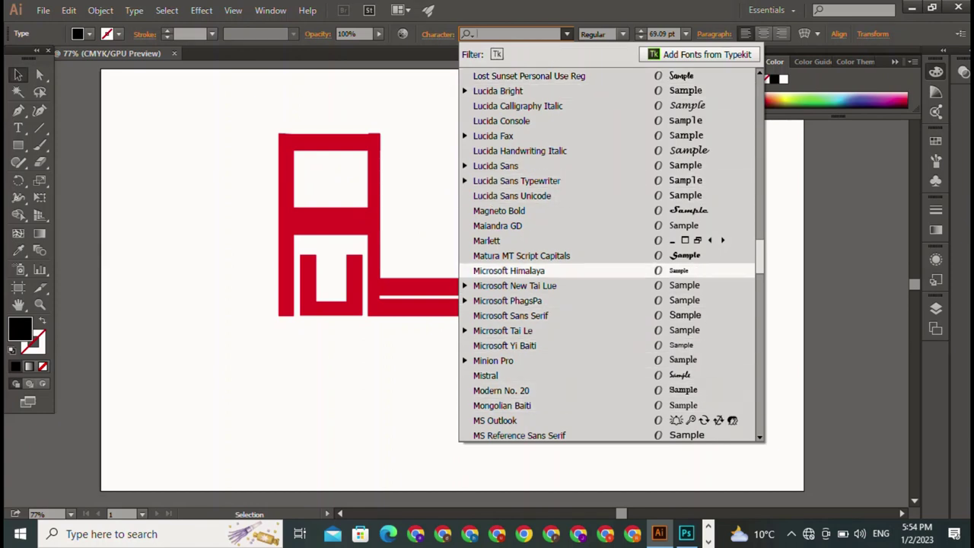
{"action": "left_click", "coordinate": [522, 256]}
{"action": "type", "text": "Microsoft Himalaya"}
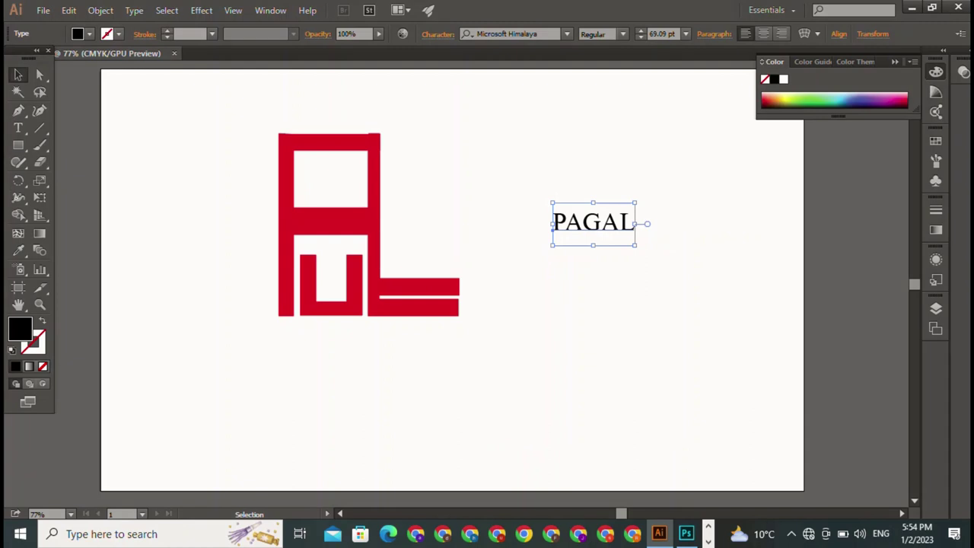
- Place PAGAL in the upper box at 46.82 pt and try Shell Lower and Arc warp styles
{"action": "left_click_drag", "start_coordinate": [594, 222], "coordinate": [337, 191]}
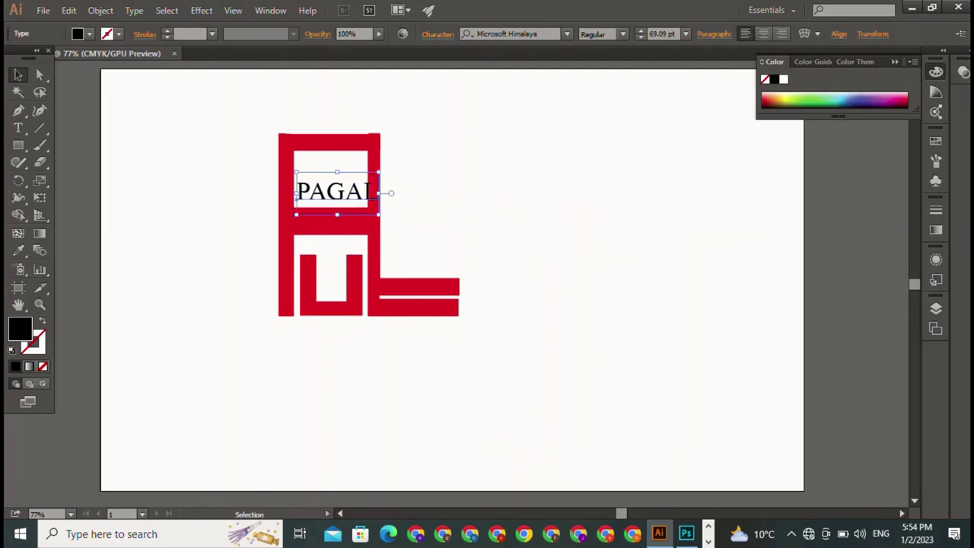
{"action": "left_click_drag", "start_coordinate": [379, 215], "coordinate": [332, 196]}
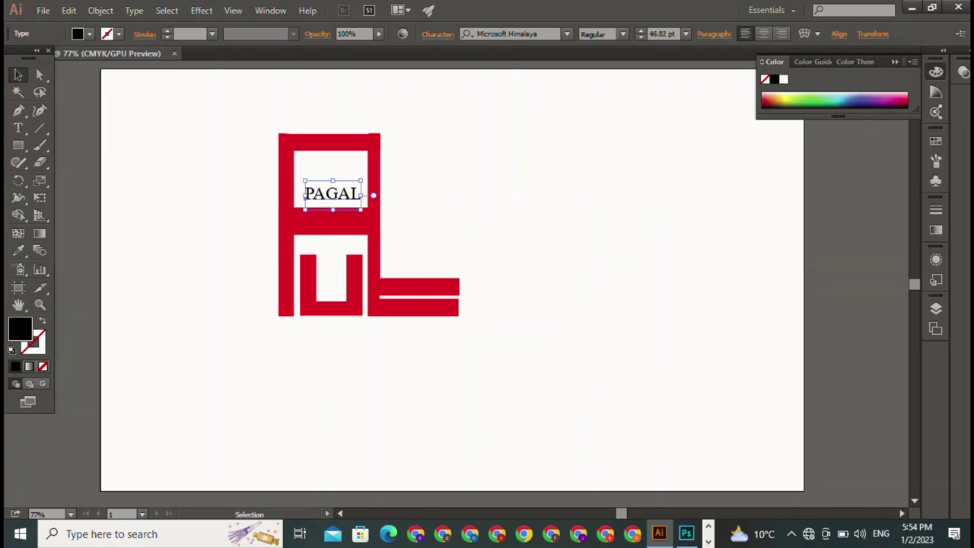
{"action": "left_click", "coordinate": [804, 33]}
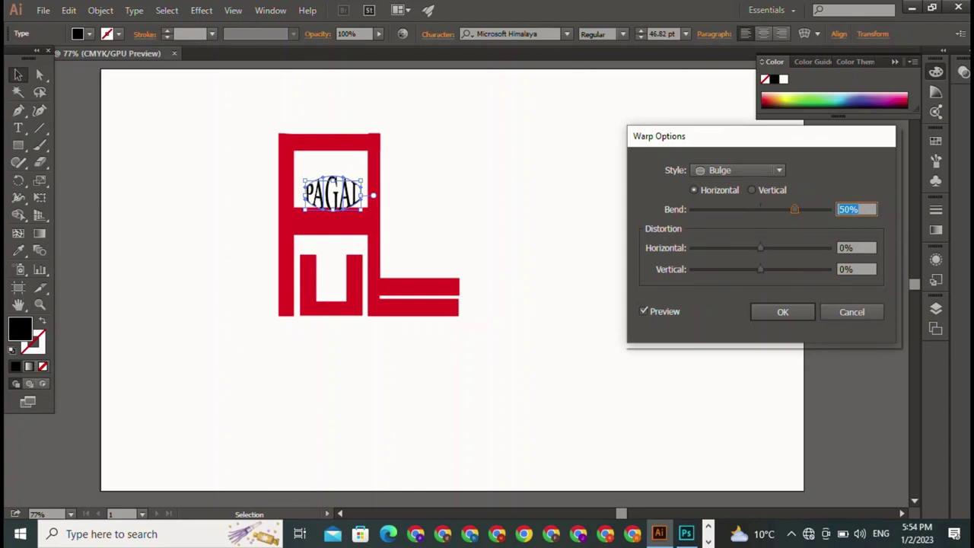
{"action": "left_click", "coordinate": [738, 170]}
{"action": "left_click", "coordinate": [719, 252]}
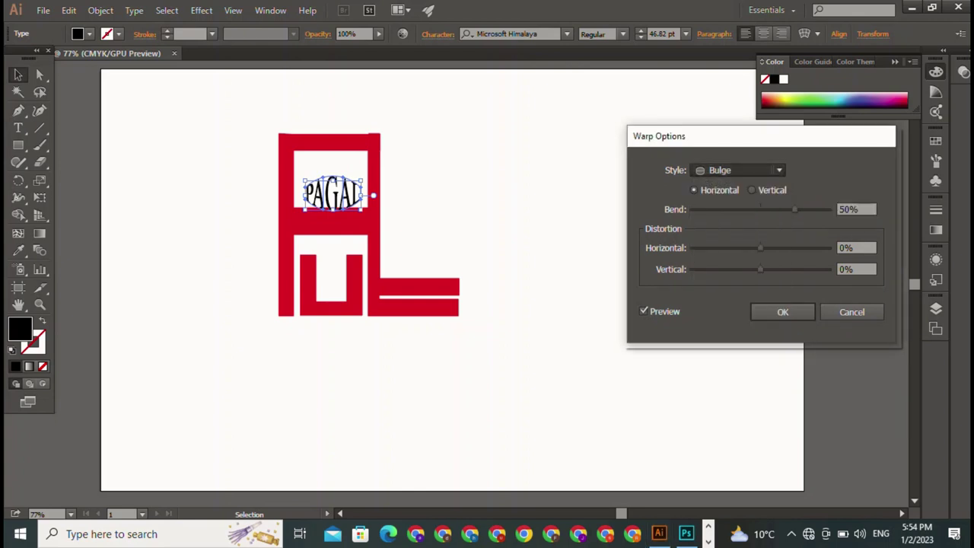
{"action": "key", "text": "Down"}
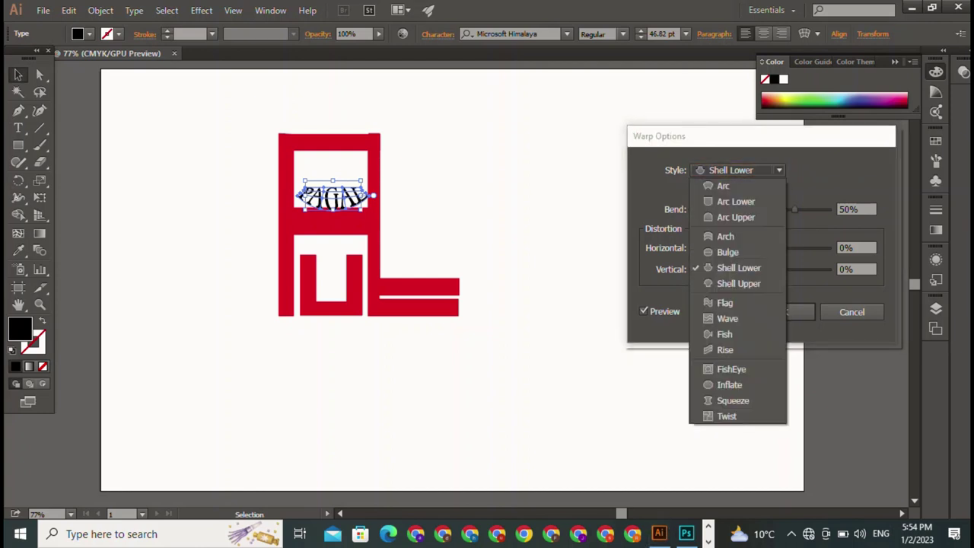
{"action": "key", "text": "Return"}
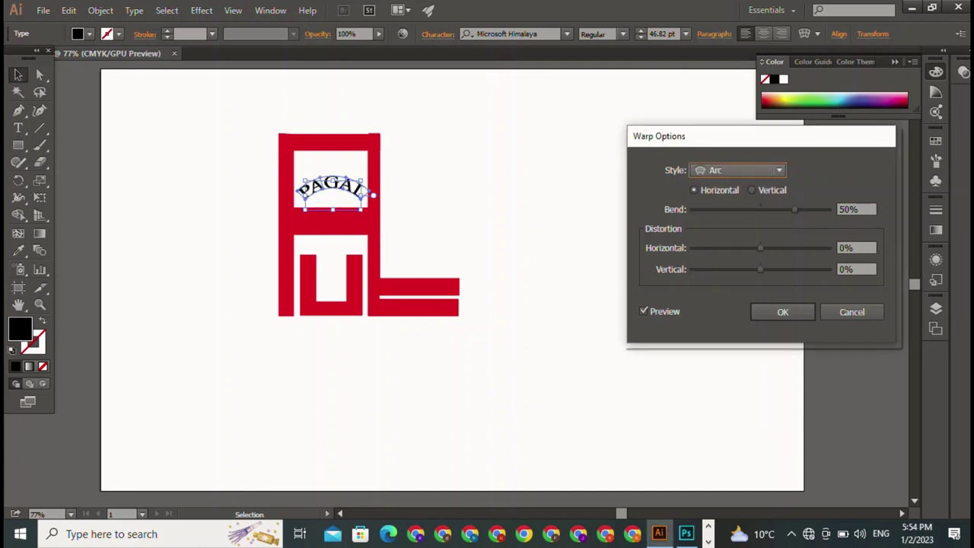
{"action": "key", "text": "Down"}
{"action": "key", "text": "Return"}
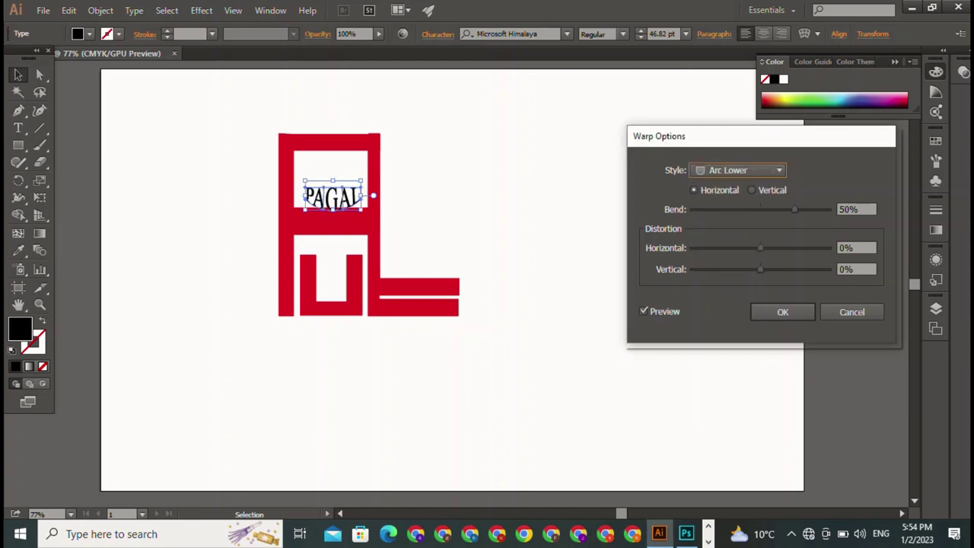
- Apply a Fish warp with 50% bend to PAGAL
{"action": "left_click", "coordinate": [739, 170]}
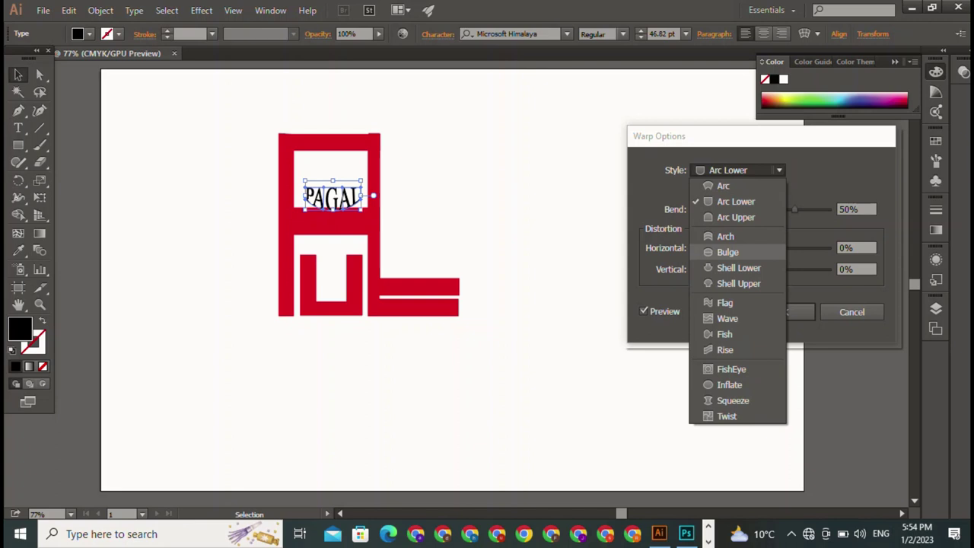
{"action": "left_click", "coordinate": [725, 236]}
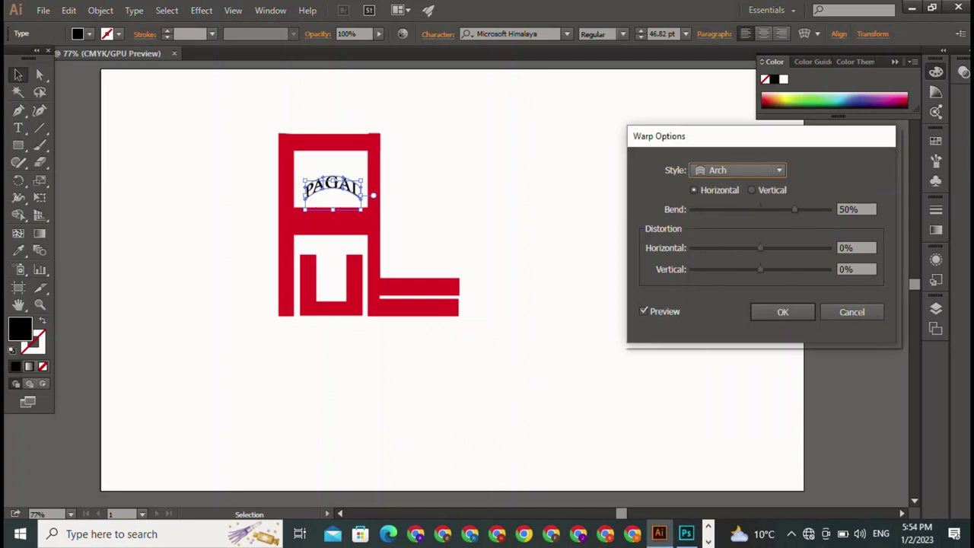
{"action": "left_click", "coordinate": [739, 170]}
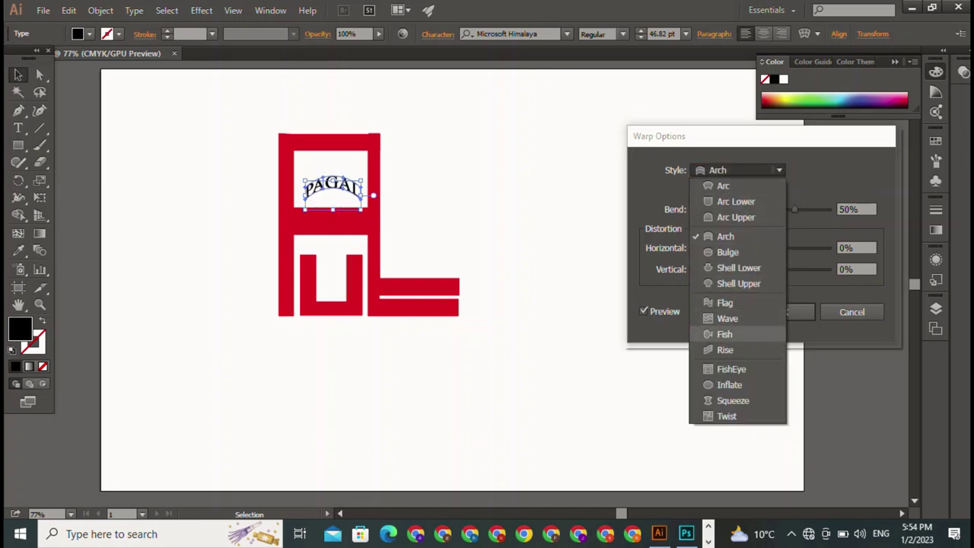
{"action": "left_click", "coordinate": [729, 334]}
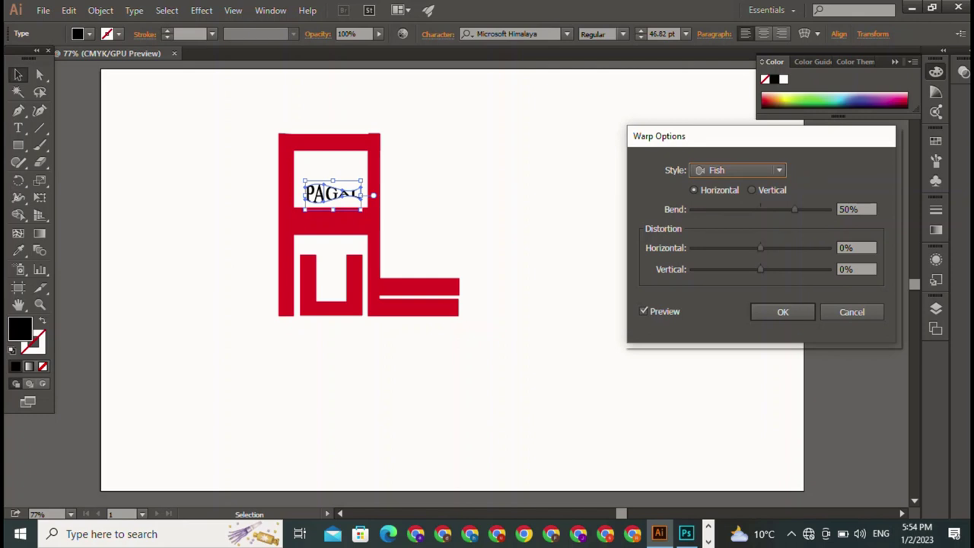
{"action": "key", "text": "Return"}
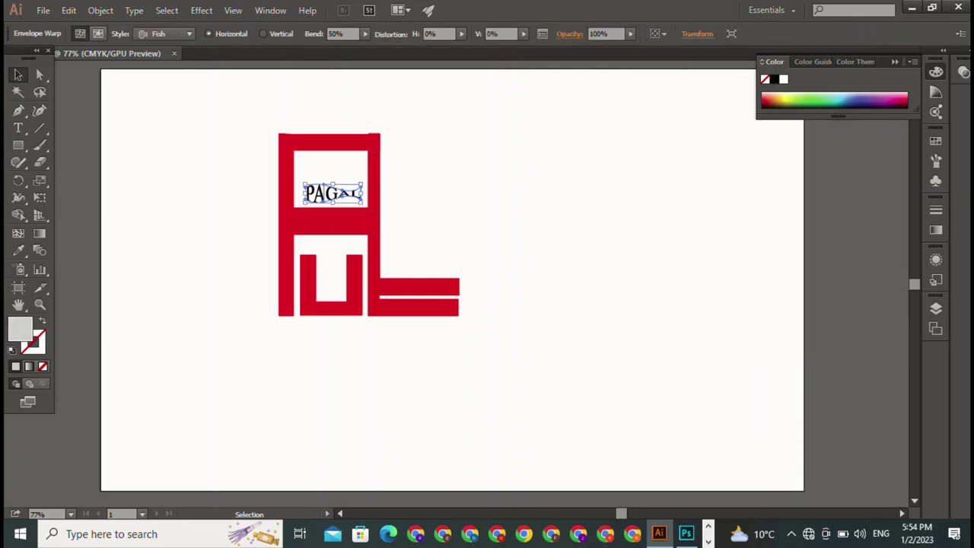
- Enlarge the warped PAGAL text, move it beside the L, and narrow it slightly
{"action": "left_click_drag", "start_coordinate": [362, 184], "coordinate": [400, 151]}
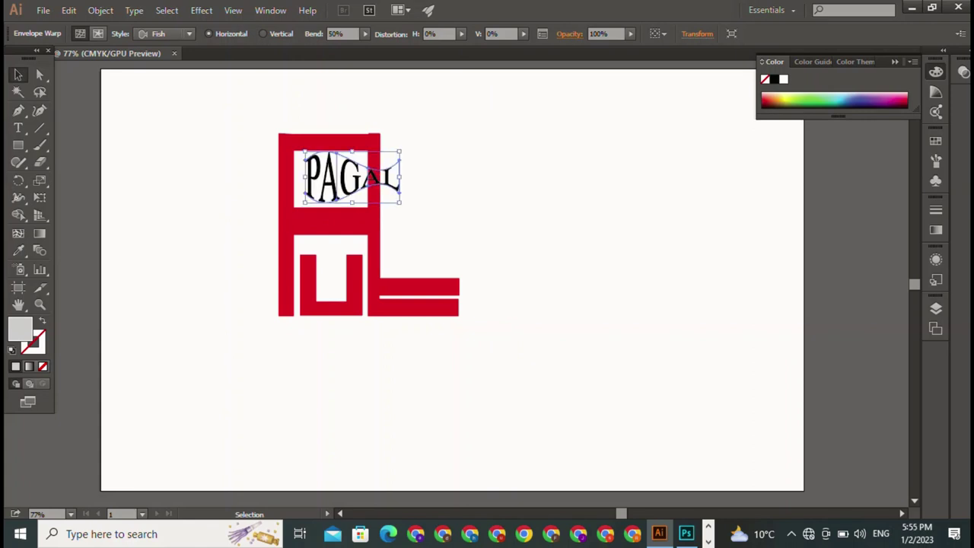
{"action": "left_click_drag", "start_coordinate": [352, 177], "coordinate": [428, 248]}
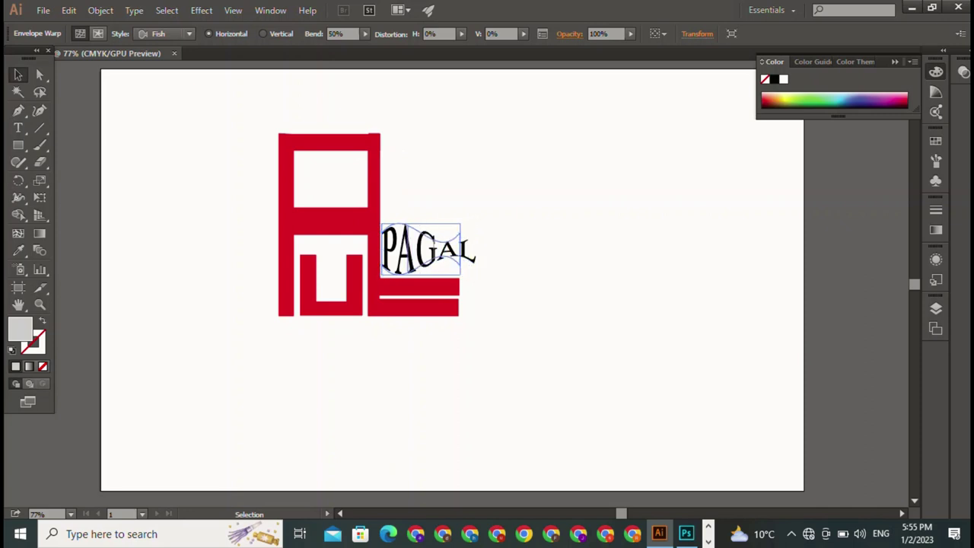
{"action": "left_click_drag", "start_coordinate": [478, 248], "coordinate": [460, 248]}
- Compare the narrowed PAGAL width against the previous width, keeping the narrowed version
{"action": "key", "text": "ctrl+shift+a"}
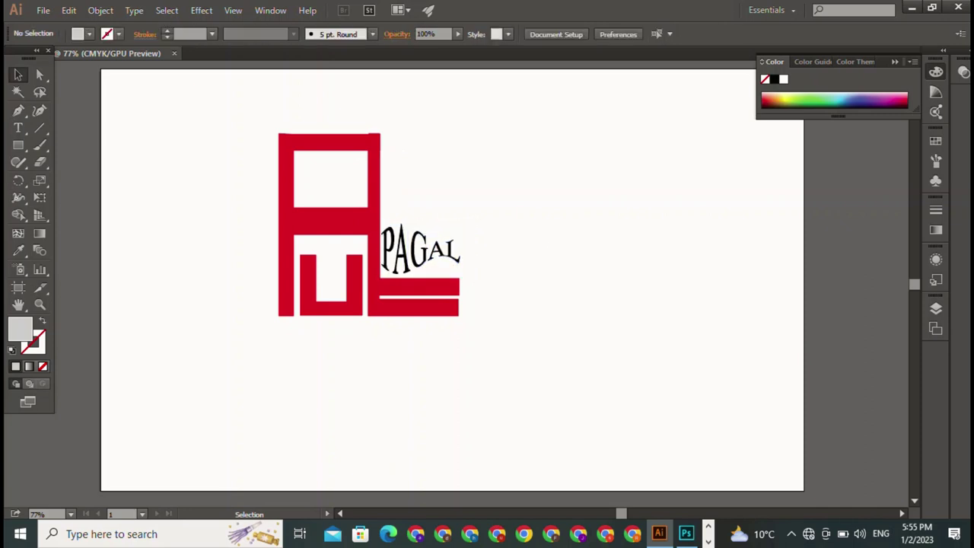
{"action": "key", "text": "ctrl+z"}
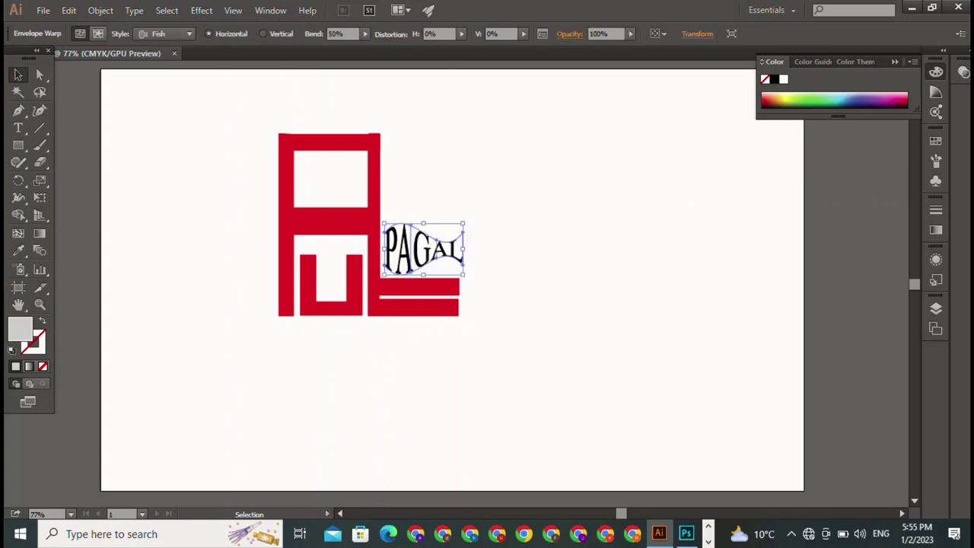
{"action": "key", "text": "ctrl+shift+z"}
{"action": "key", "text": "ctrl+shift+a"}
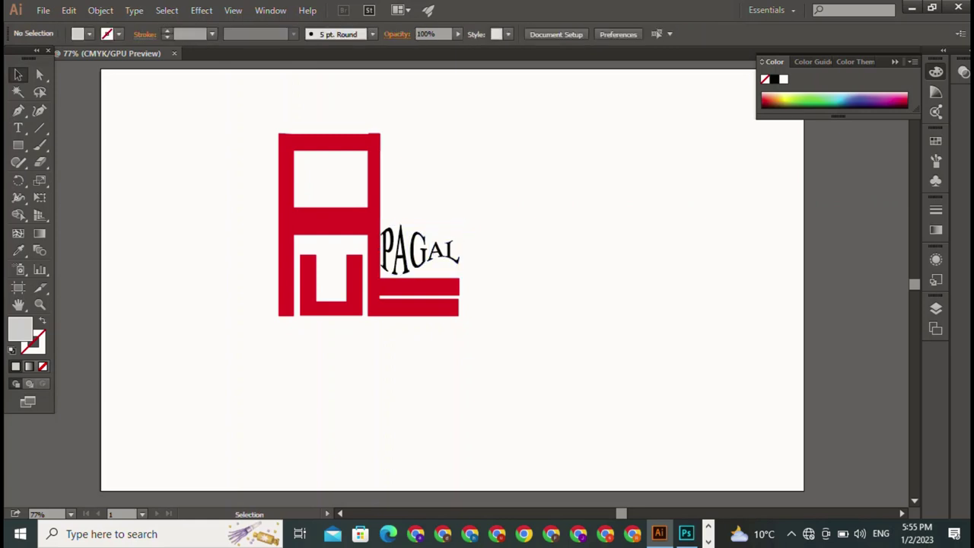
{"action": "key", "text": "ctrl+z"}
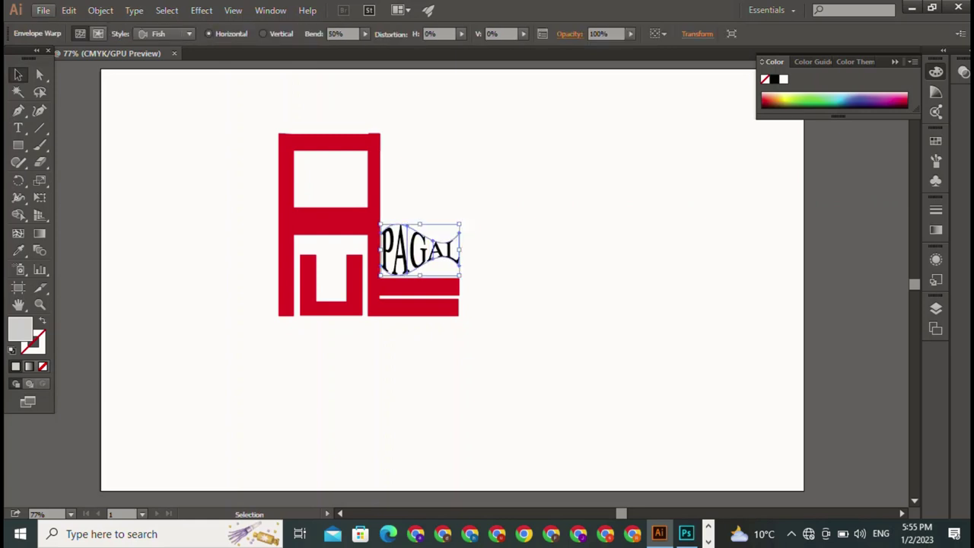
- Expand the warped PAGAL text into outlined shapes via Object > Expand
{"action": "left_click", "coordinate": [44, 10]}
{"action": "left_click", "coordinate": [100, 10]}
{"action": "left_click", "coordinate": [44, 10]}
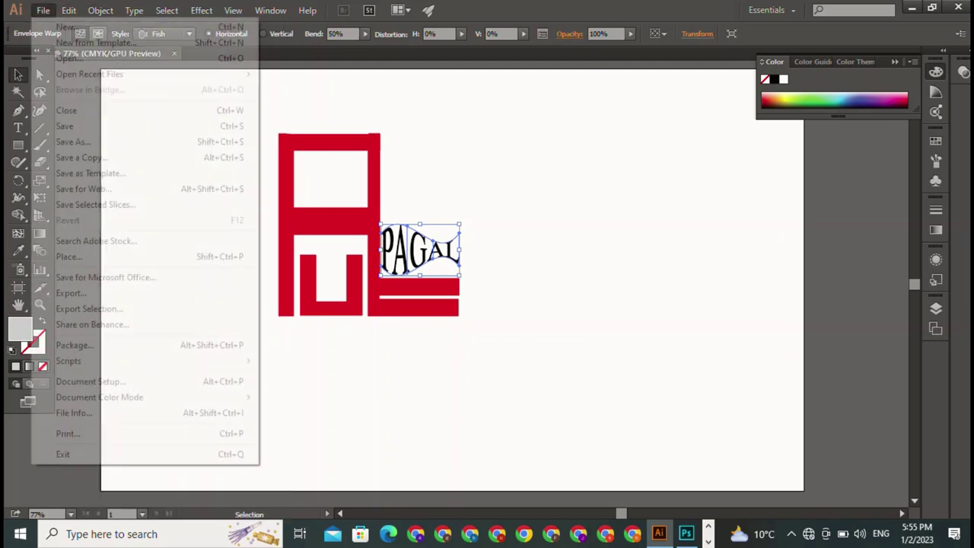
{"action": "left_click", "coordinate": [68, 10]}
{"action": "left_click", "coordinate": [99, 10]}
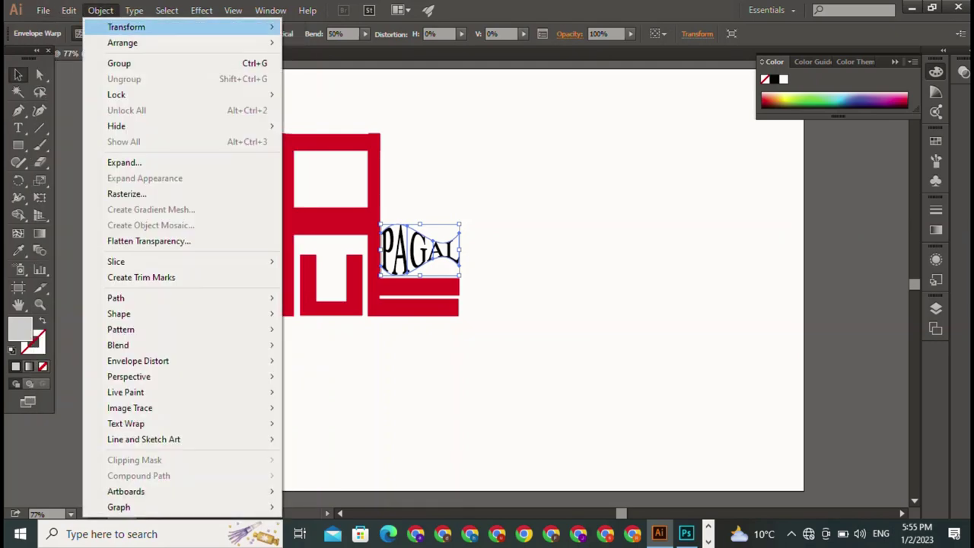
{"action": "left_click", "coordinate": [121, 162]}
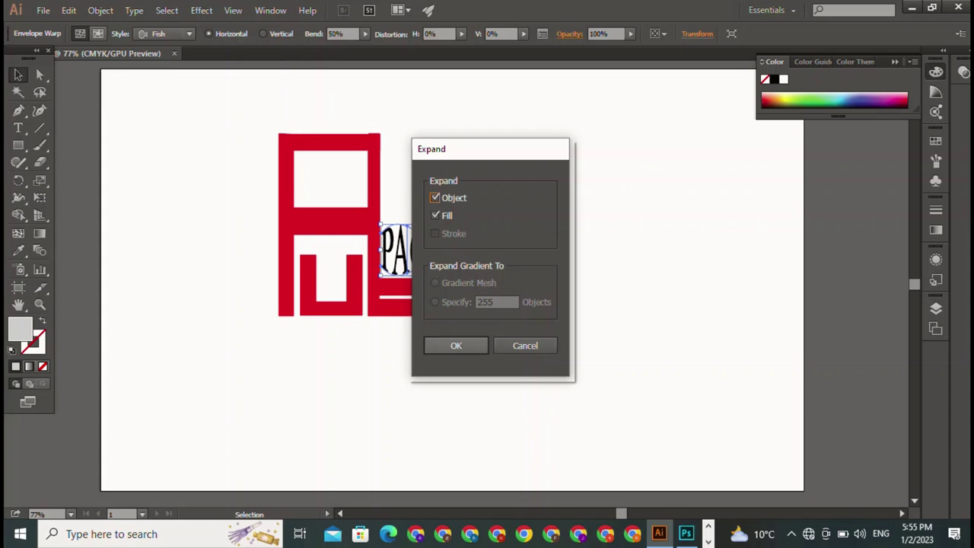
{"action": "key", "text": "Return"}
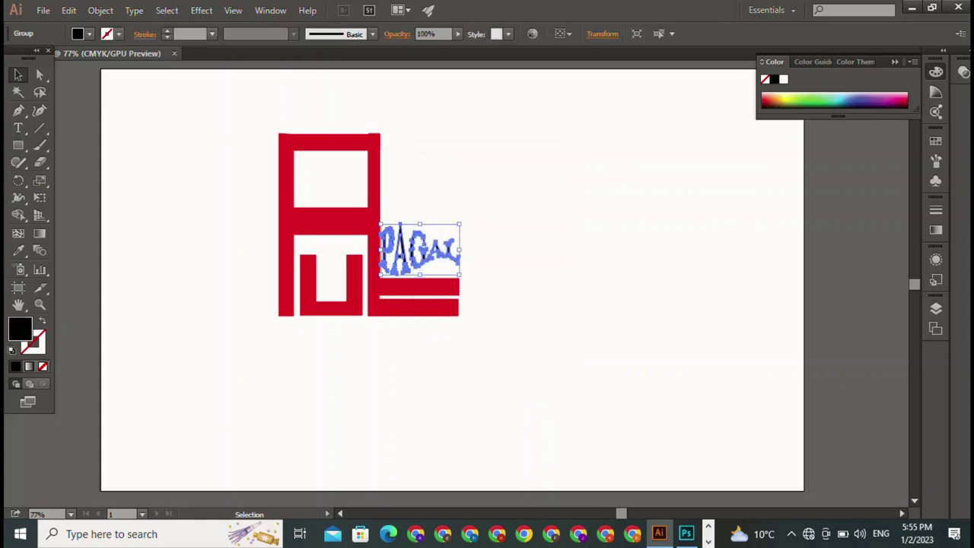
- Fill the outlined PAGAL with bright red FF0606
{"action": "double_click", "coordinate": [20, 328]}
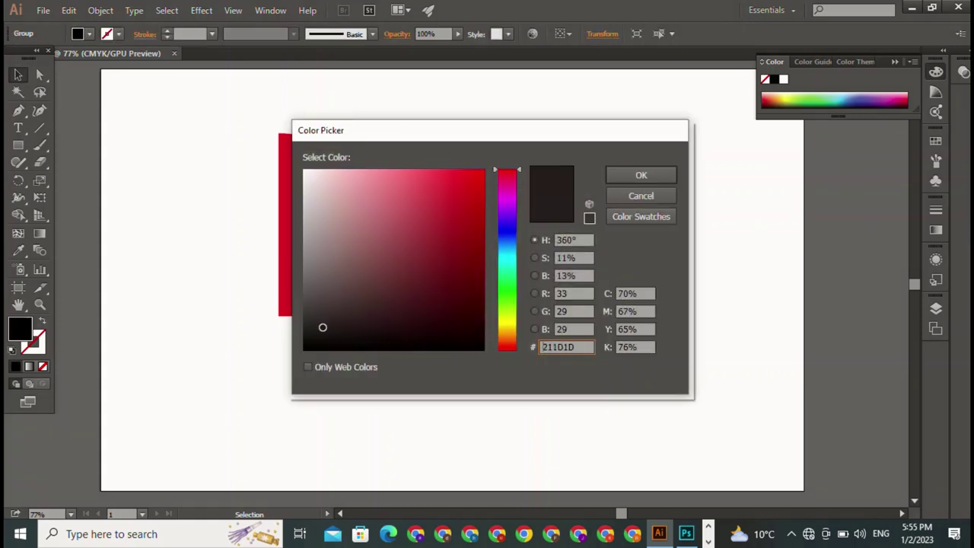
{"action": "left_click_drag", "start_coordinate": [436, 211], "coordinate": [481, 169]}
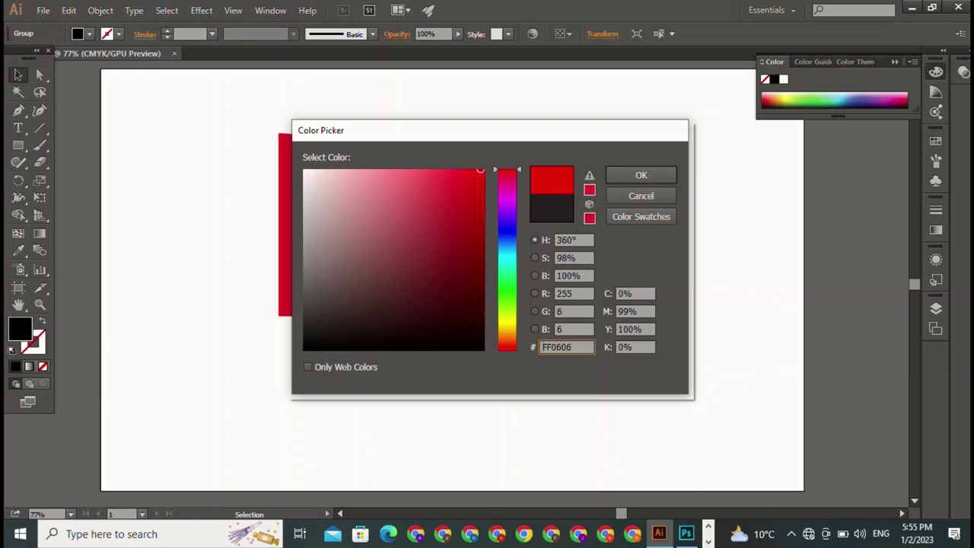
{"action": "key", "text": "Return"}
{"action": "key", "text": "ctrl+shift+a"}
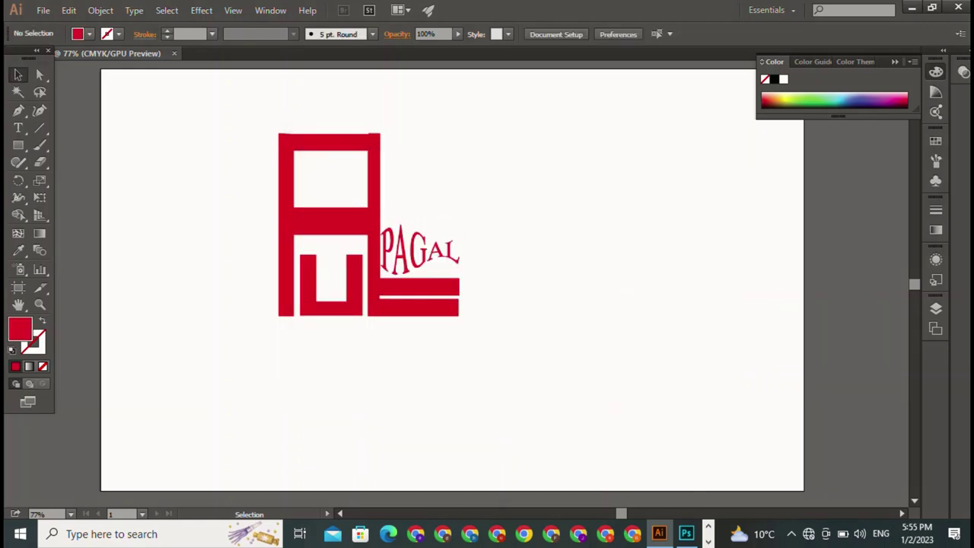
- Draw a thin red rectangle bar beneath the whole logo
{"action": "left_click_drag", "start_coordinate": [251, 111], "coordinate": [512, 327]}
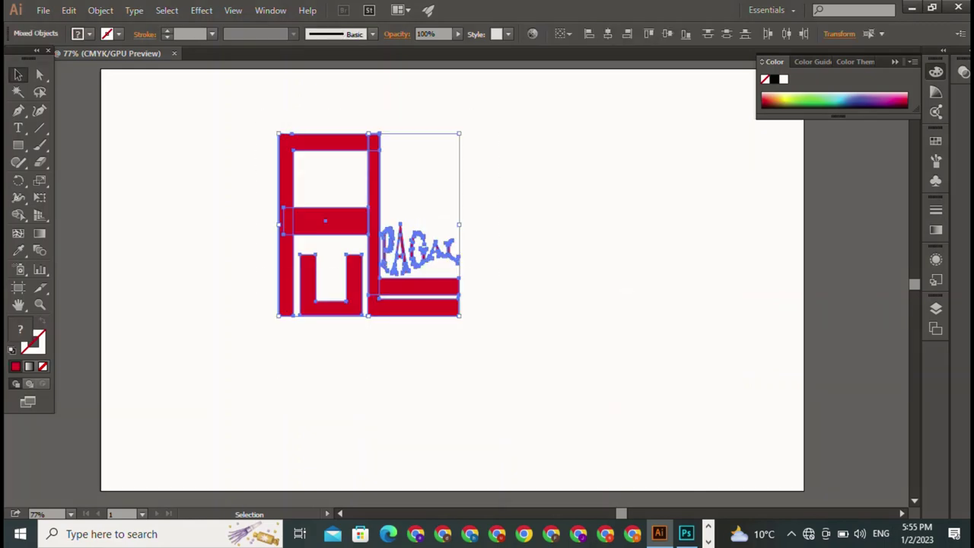
{"action": "key", "text": "ctrl+shift+a"}
{"action": "key", "text": "m"}
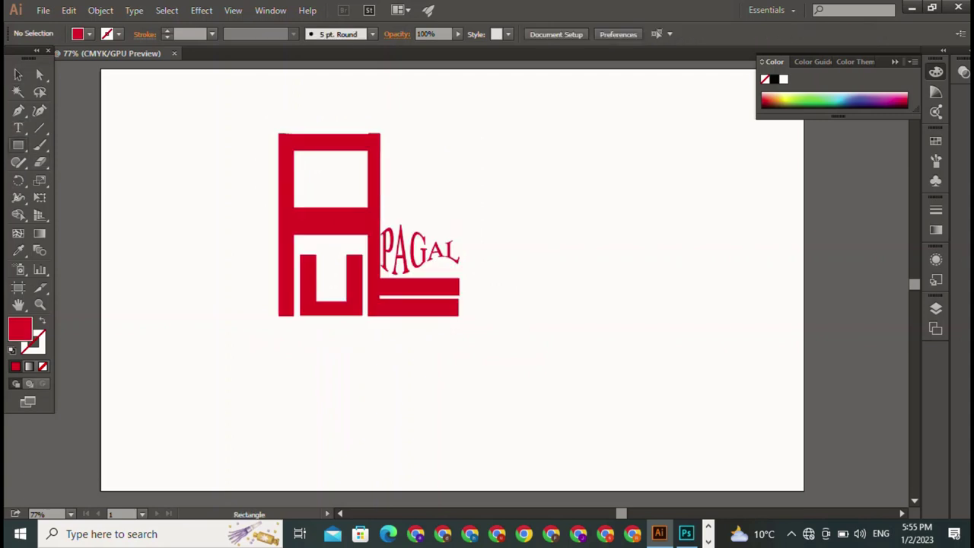
{"action": "left_click_drag", "start_coordinate": [277, 332], "coordinate": [465, 336]}
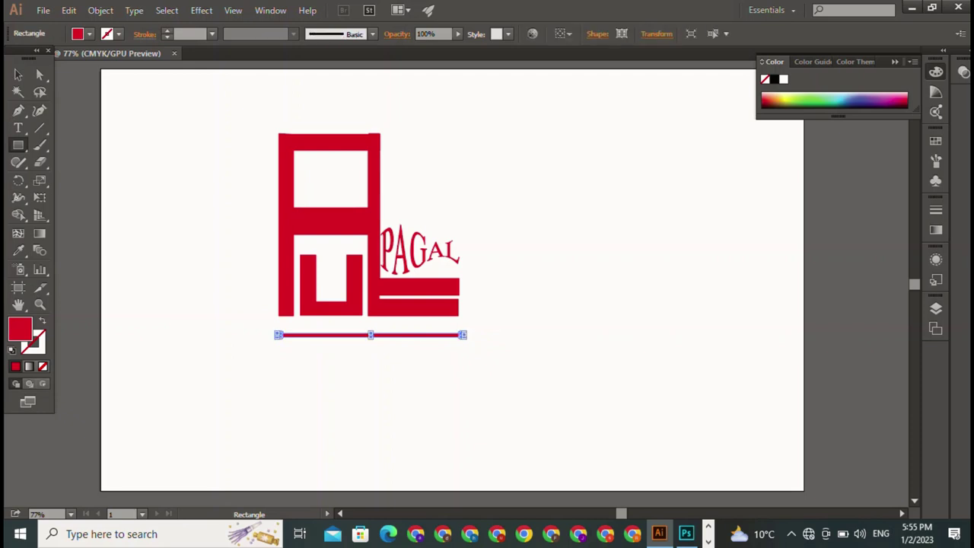
- Nudge the underline bar slightly left into alignment with the logo
{"action": "key", "text": "v"}
{"action": "key", "text": "ctrl+shift+a"}
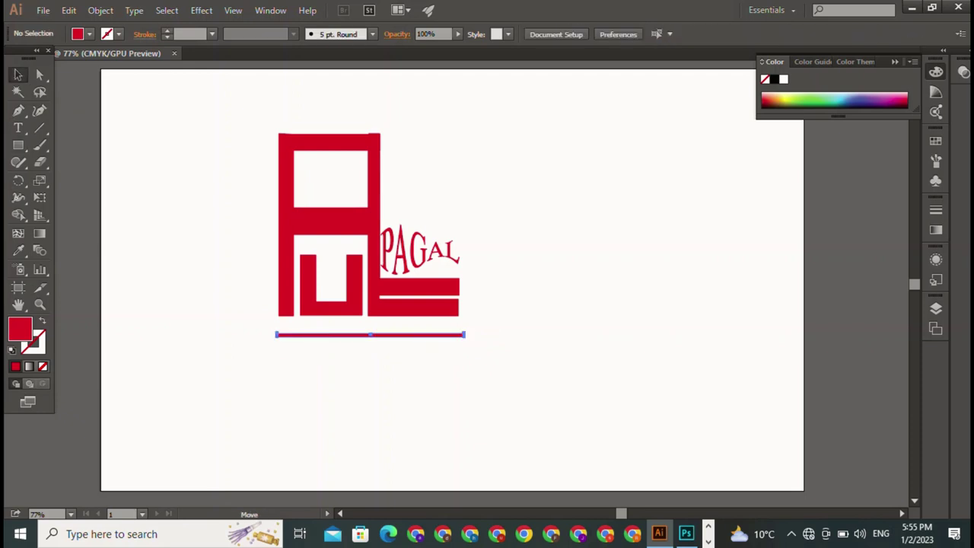
{"action": "left_click_drag", "start_coordinate": [369, 335], "coordinate": [364, 335]}
{"action": "key", "text": "ctrl+shift+a"}
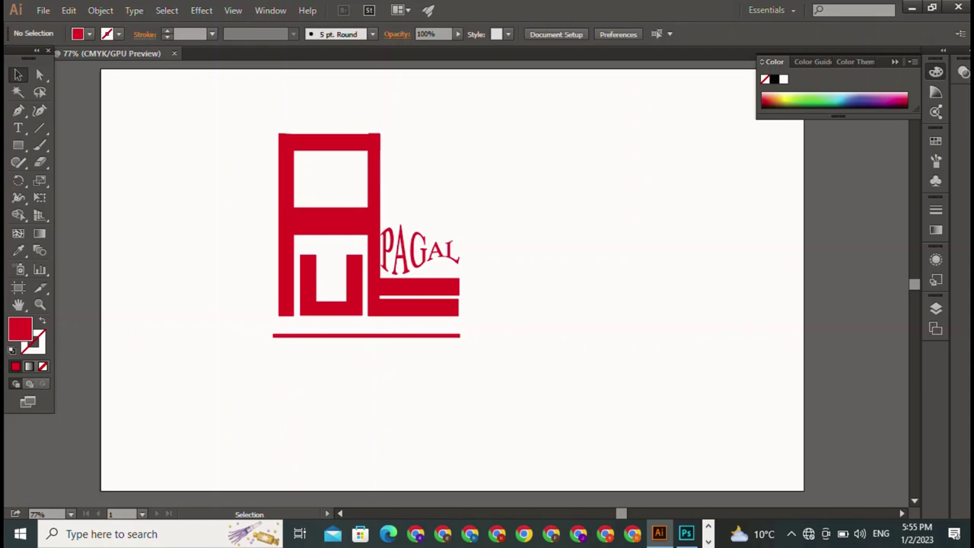